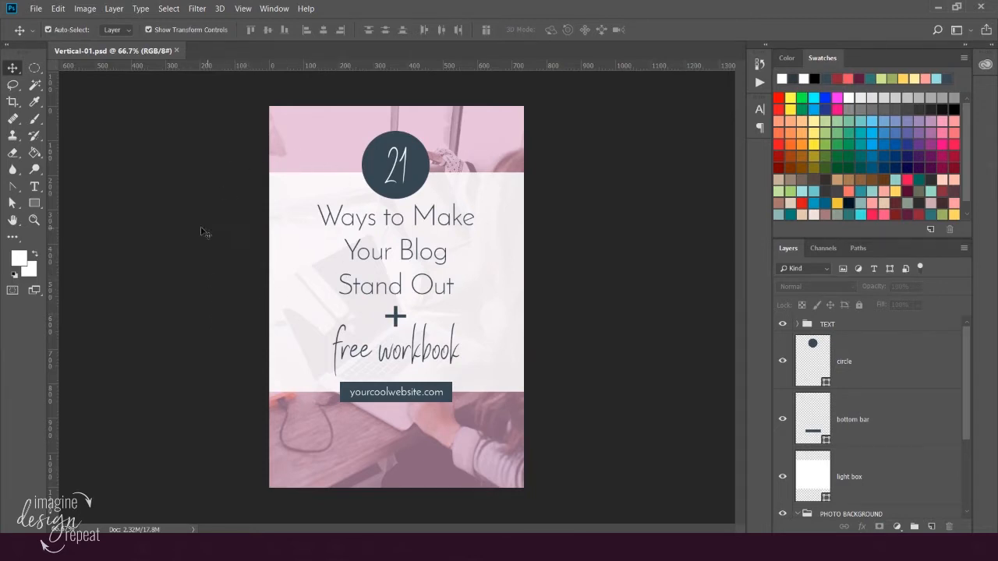
Step: Save a copy of the template as Vertical-01-change in Photoshop format with Maximize Compatibility on
{"action": "left_click", "coordinate": [36, 9]}
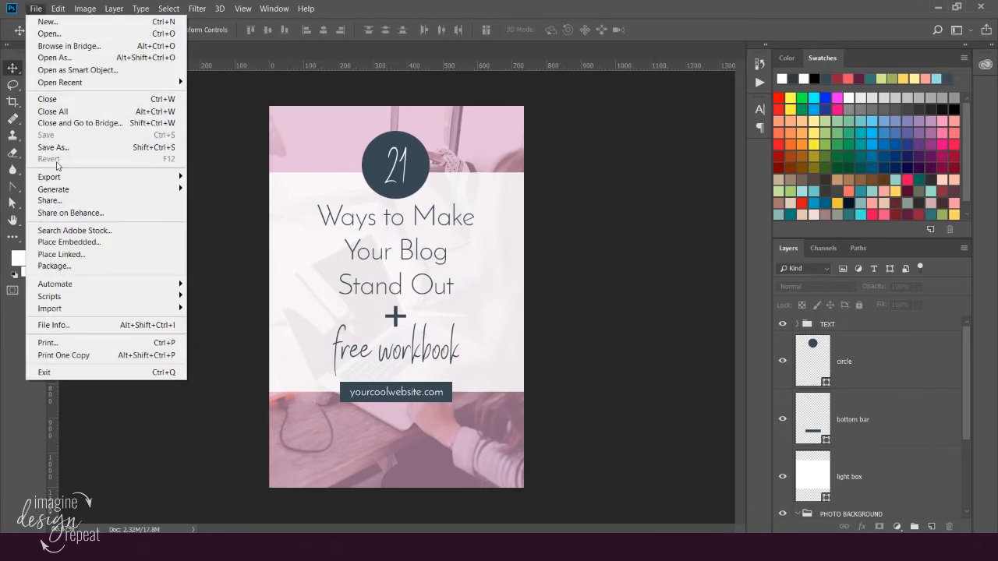
{"action": "left_click", "coordinate": [54, 147]}
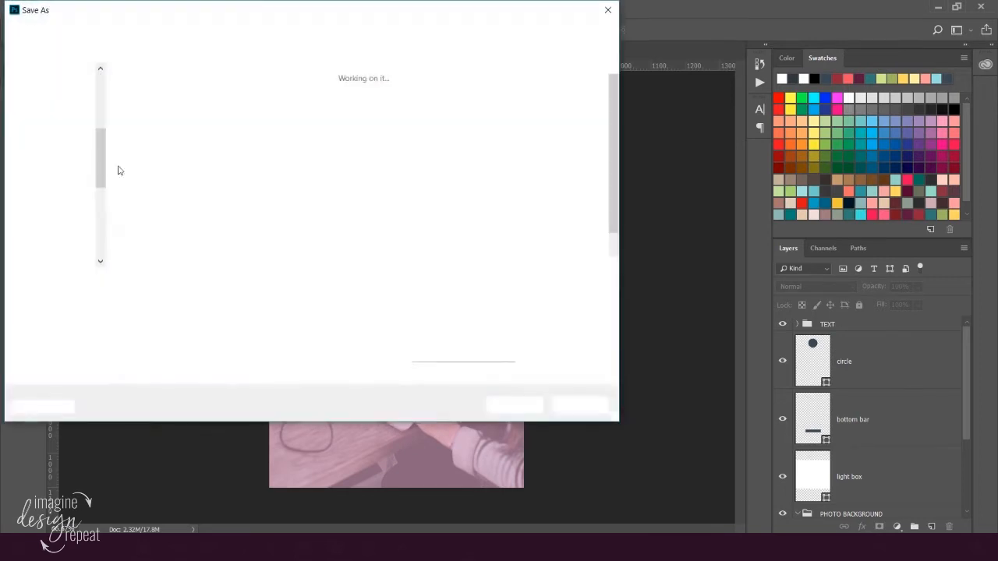
{"action": "left_click", "coordinate": [262, 283]}
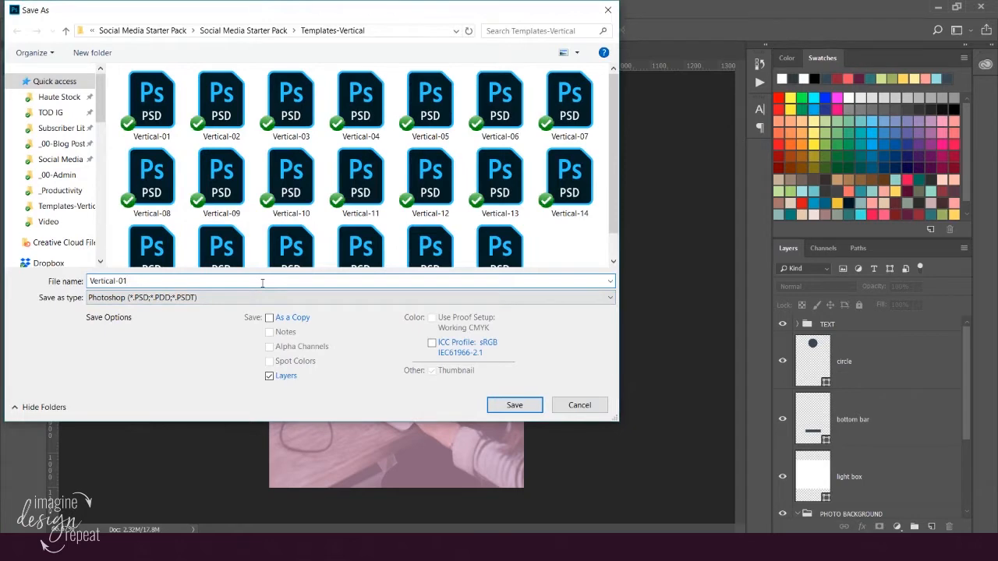
{"action": "type", "text": "-changed"}
{"action": "key", "text": "Return"}
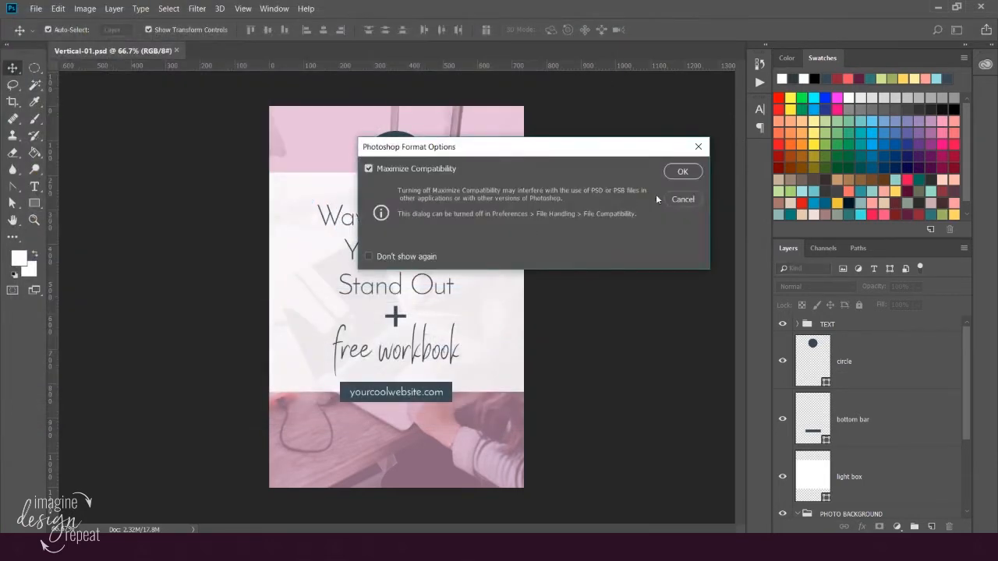
{"action": "left_click", "coordinate": [694, 174]}
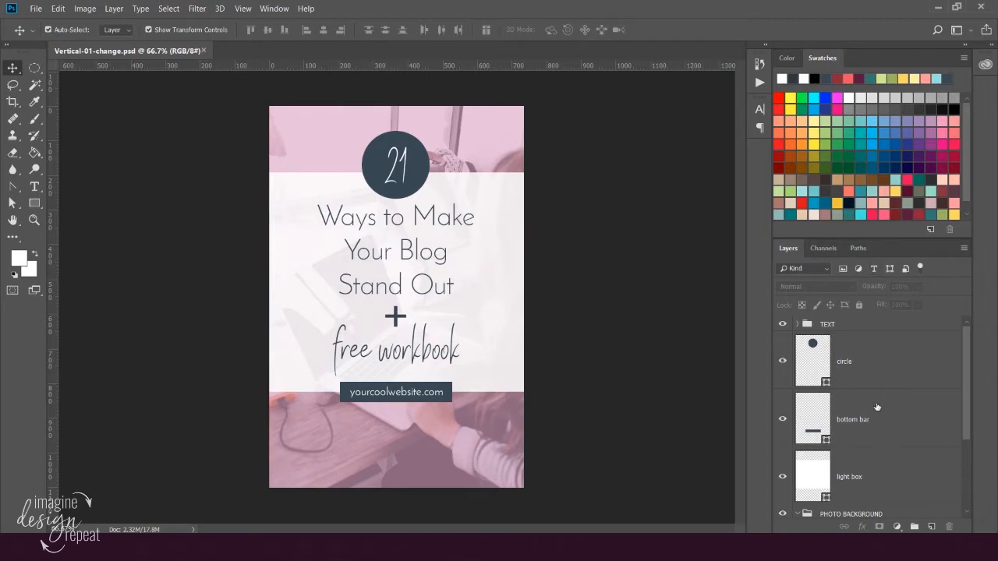
Step: Examine how the circle, bottom bar, light box and TEXT group layers correspond to the elements of the design
{"action": "left_click", "coordinate": [274, 8]}
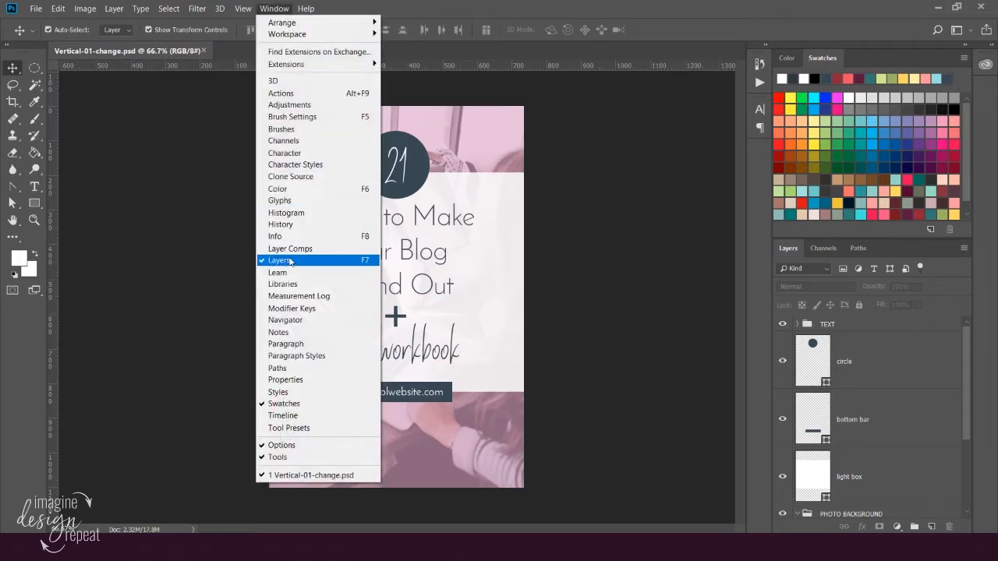
{"action": "left_click", "coordinate": [674, 162]}
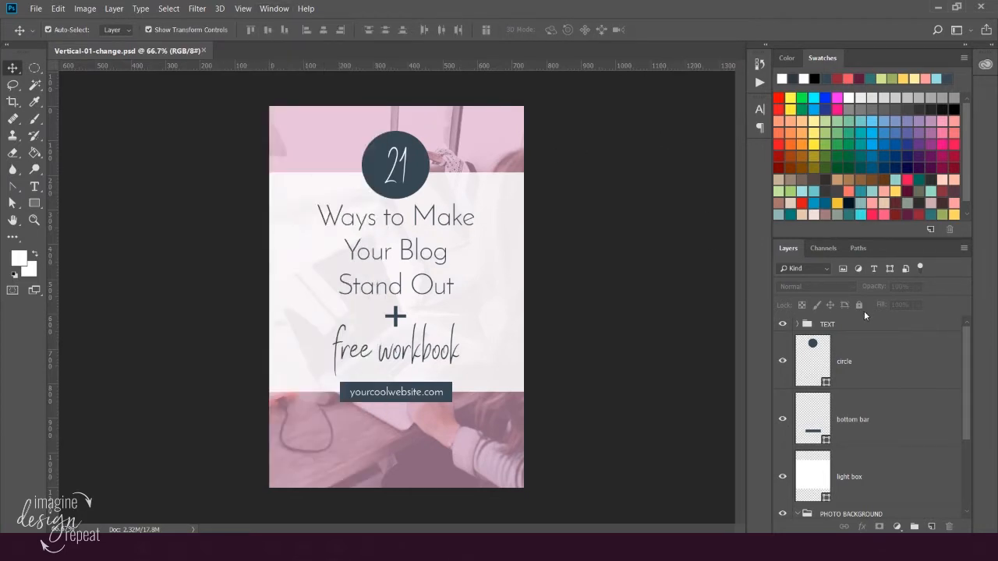
{"action": "left_click", "coordinate": [894, 365]}
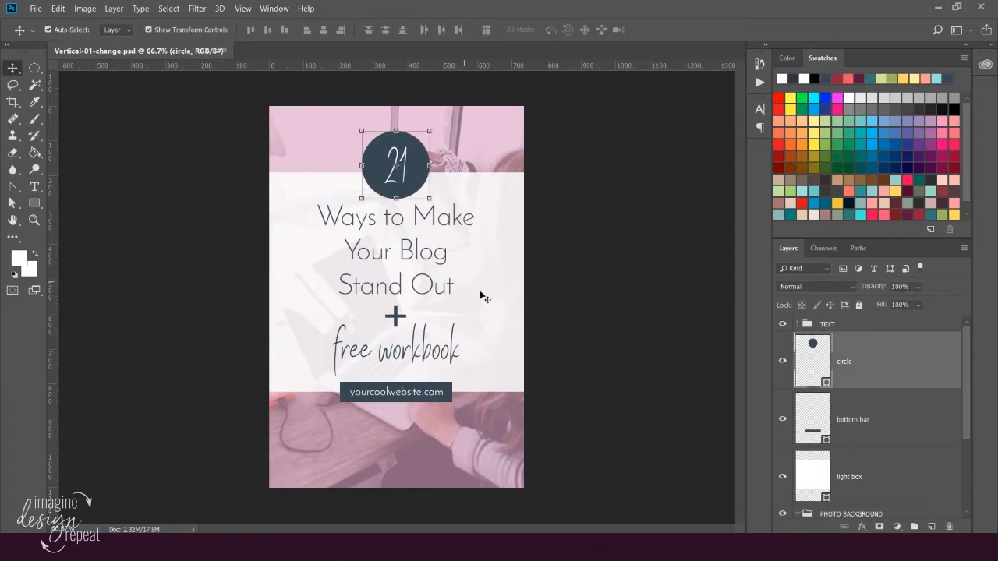
{"action": "left_click", "coordinate": [882, 419]}
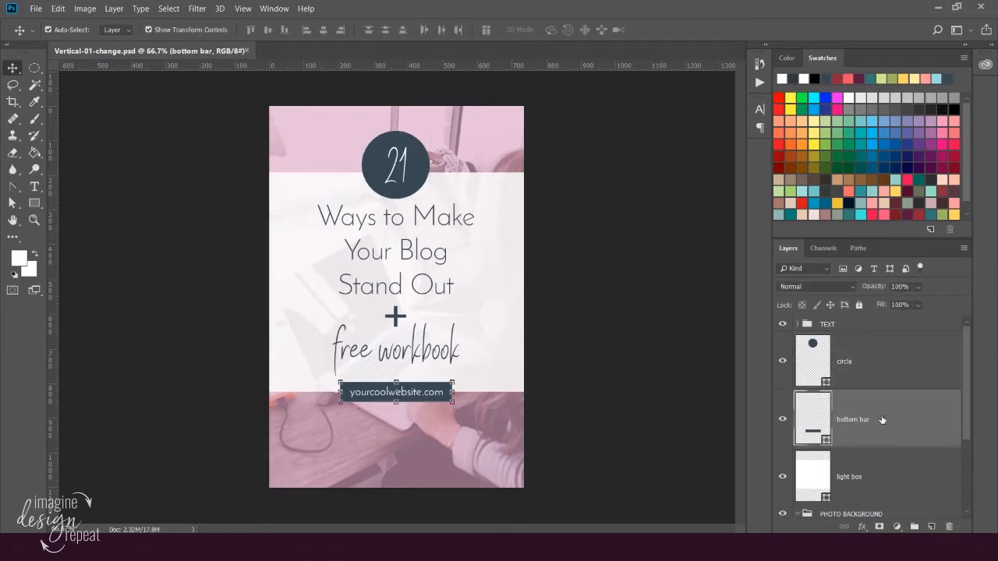
{"action": "left_click", "coordinate": [881, 476]}
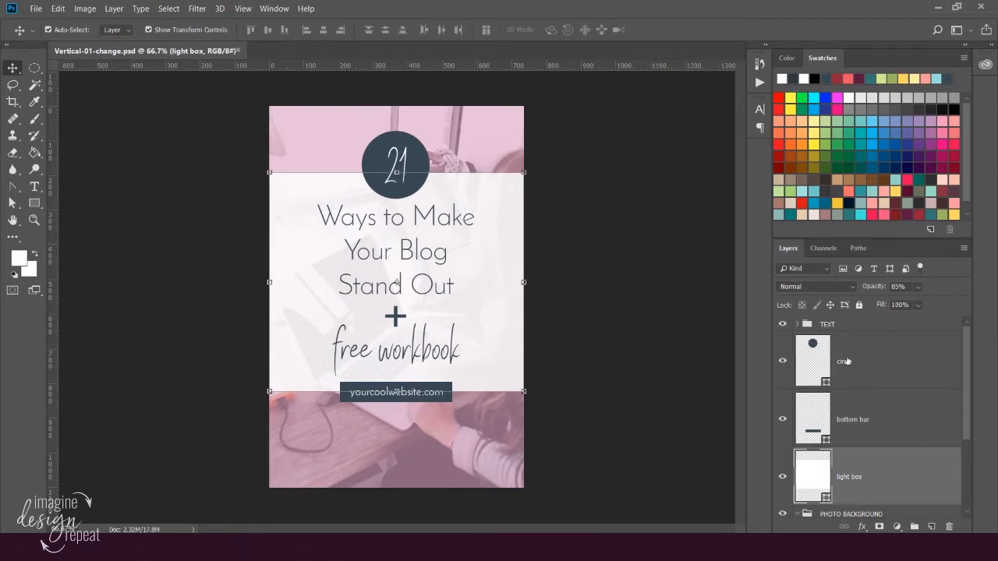
{"action": "left_click", "coordinate": [797, 324]}
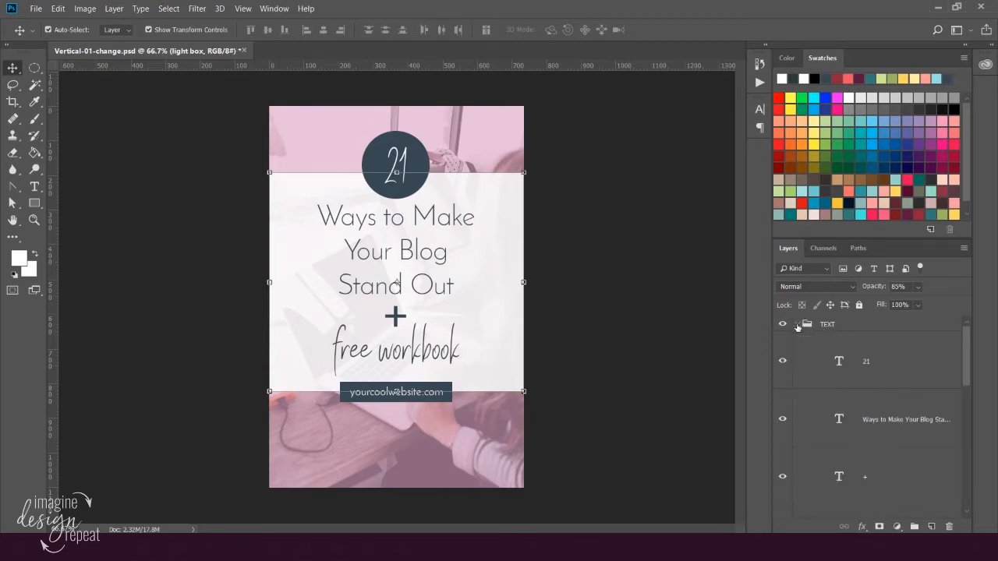
{"action": "left_click", "coordinate": [871, 359]}
{"action": "left_click", "coordinate": [446, 217]}
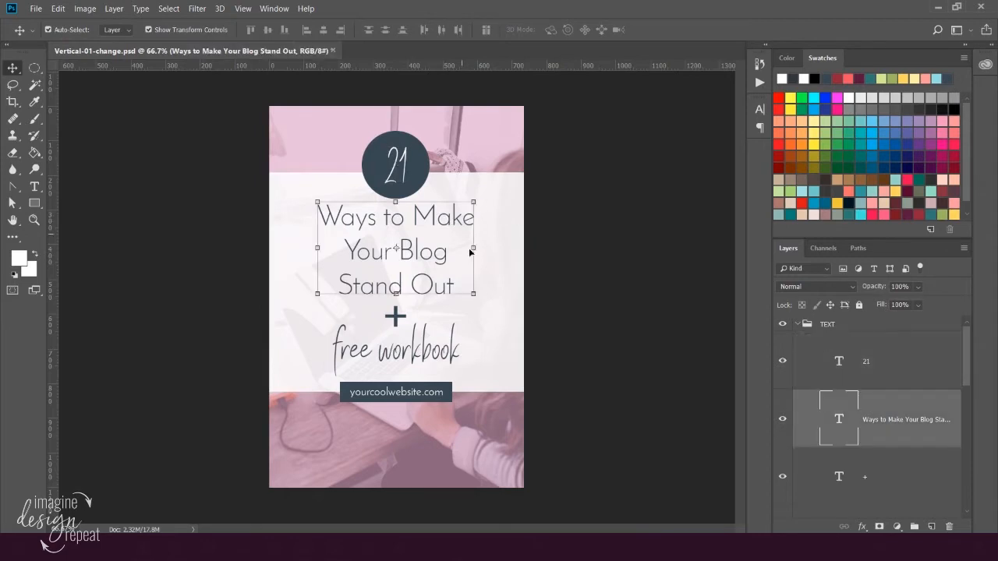
{"action": "left_click", "coordinate": [803, 325]}
{"action": "left_click", "coordinate": [797, 325]}
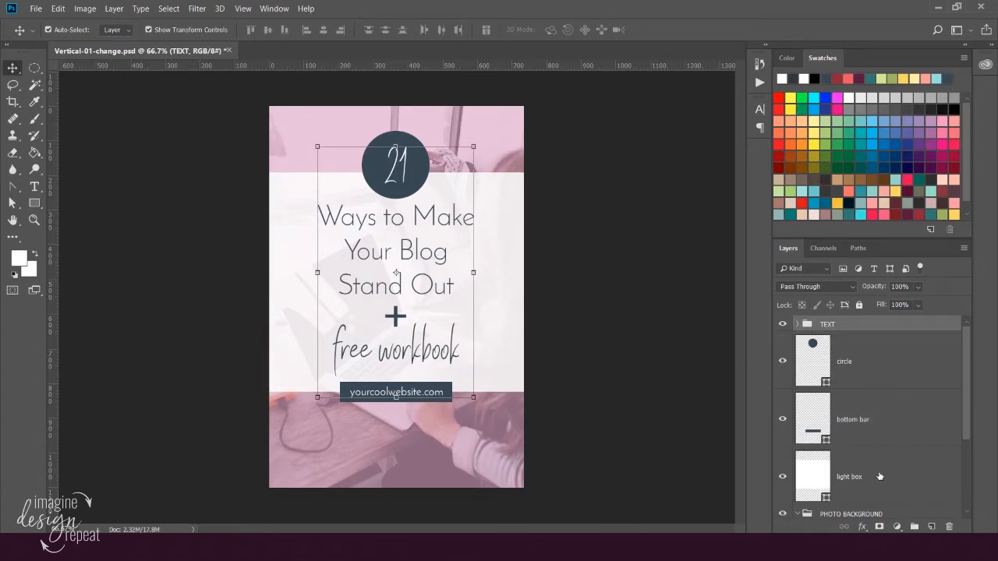
Step: Try placing the light box layer above the circle layer, and undo the reordering
{"action": "left_click_drag", "start_coordinate": [880, 476], "coordinate": [882, 351]}
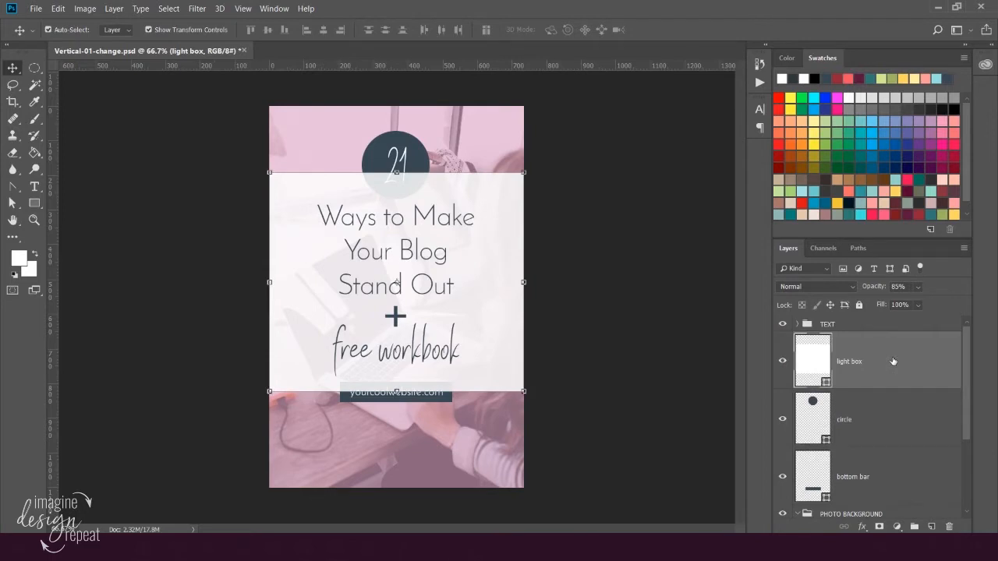
{"action": "key", "text": "ctrl+z"}
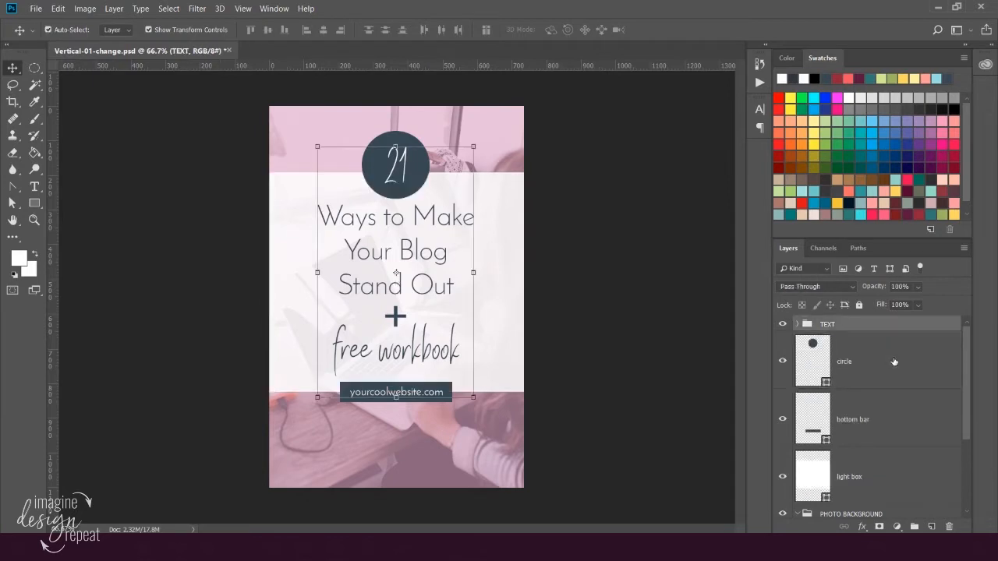
Step: Inspect the PHOTO BACKGROUND group by hiding the pink overlay layer and showing it again
{"action": "scroll", "coordinate": [895, 361], "scroll_direction": "down", "scroll_amount": 5}
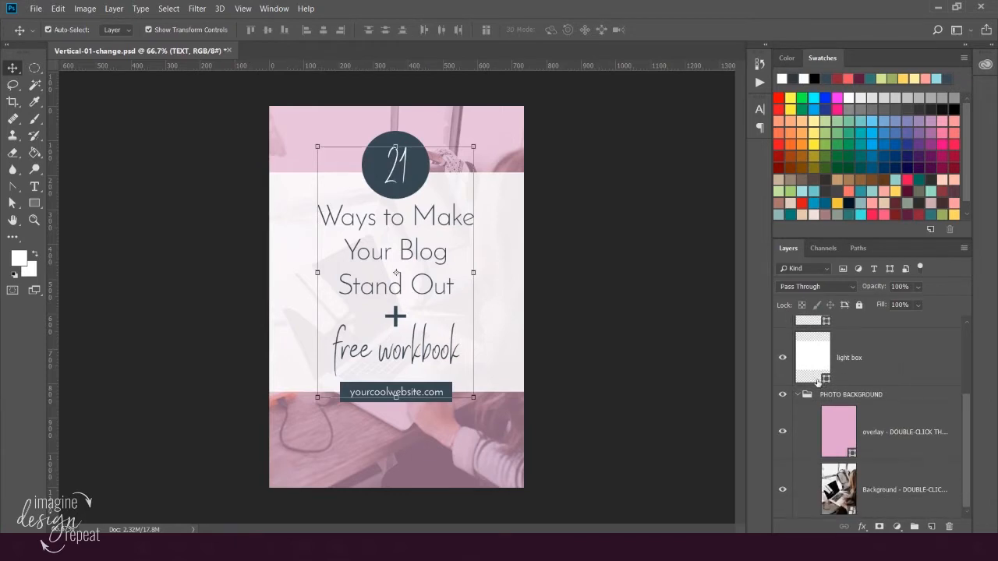
{"action": "left_click", "coordinate": [630, 340]}
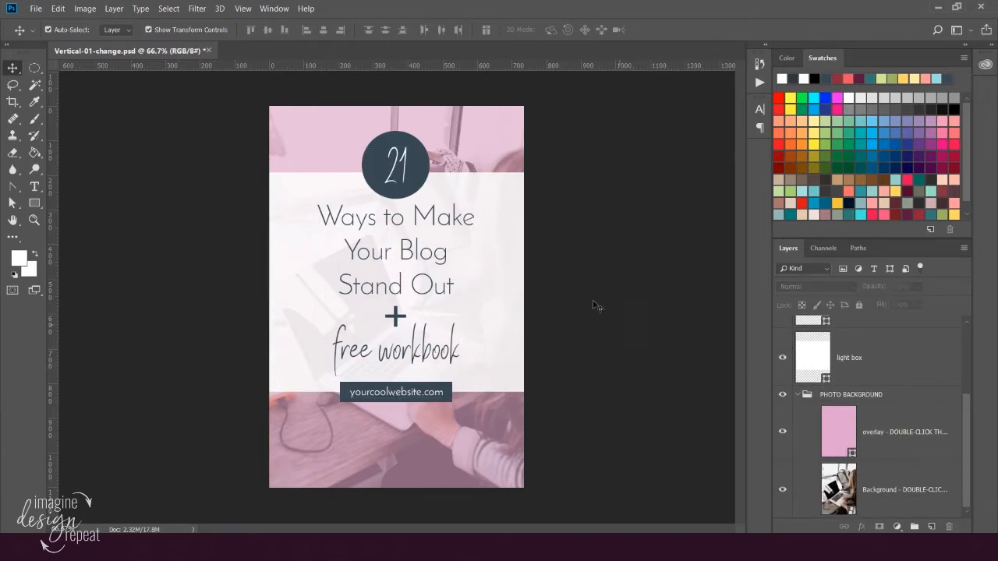
{"action": "left_click", "coordinate": [466, 142]}
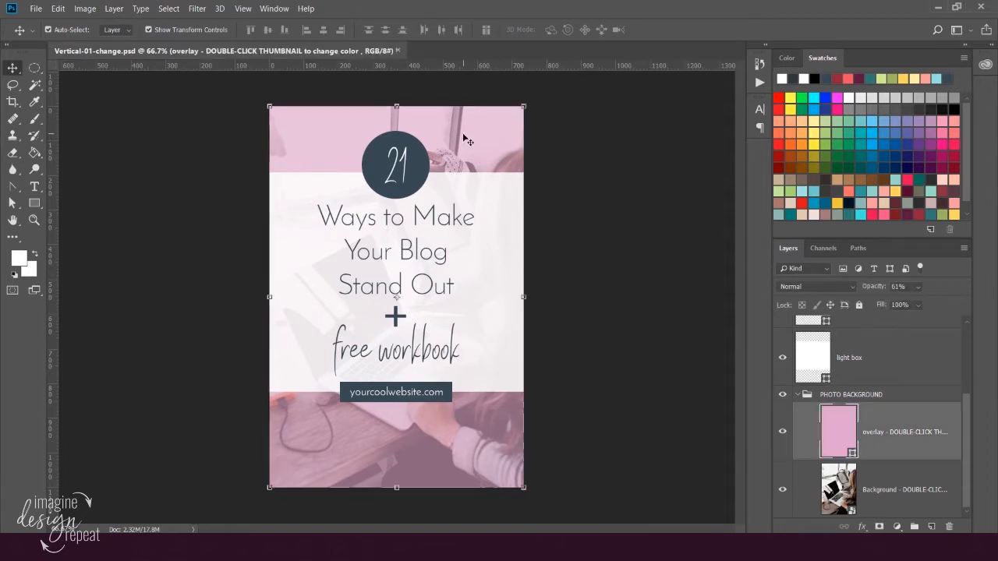
{"action": "left_click", "coordinate": [783, 434]}
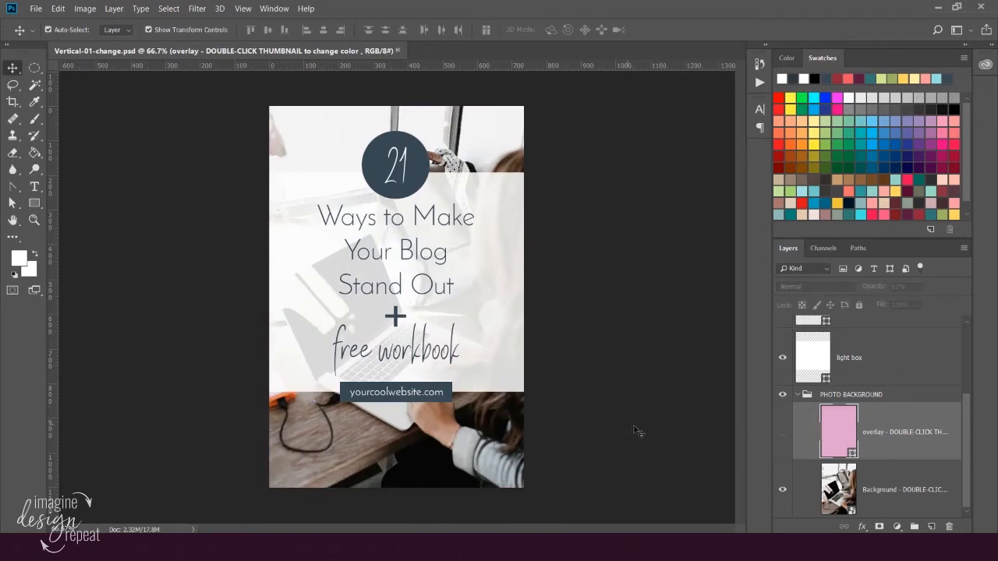
{"action": "left_click", "coordinate": [783, 434]}
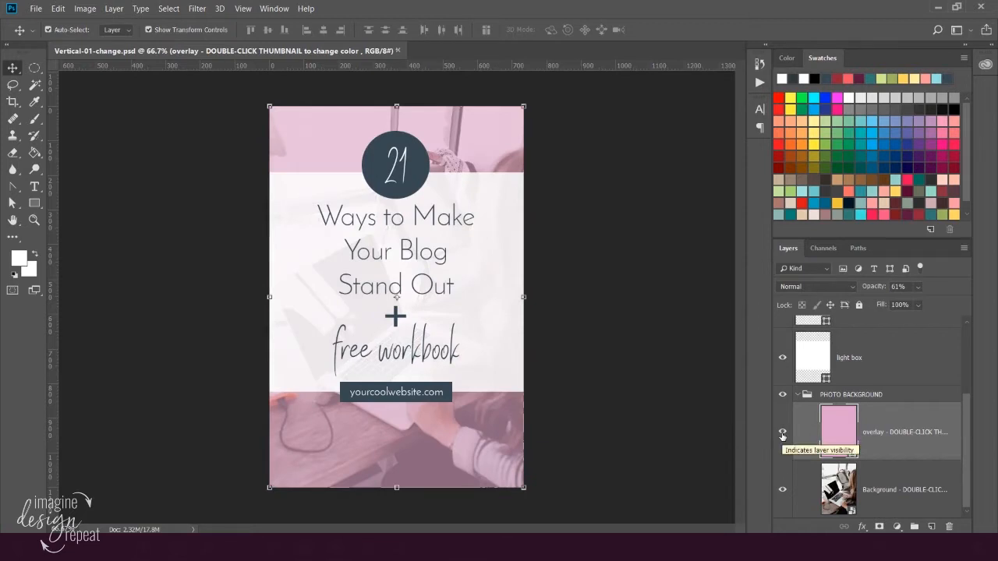
{"action": "left_click", "coordinate": [642, 373]}
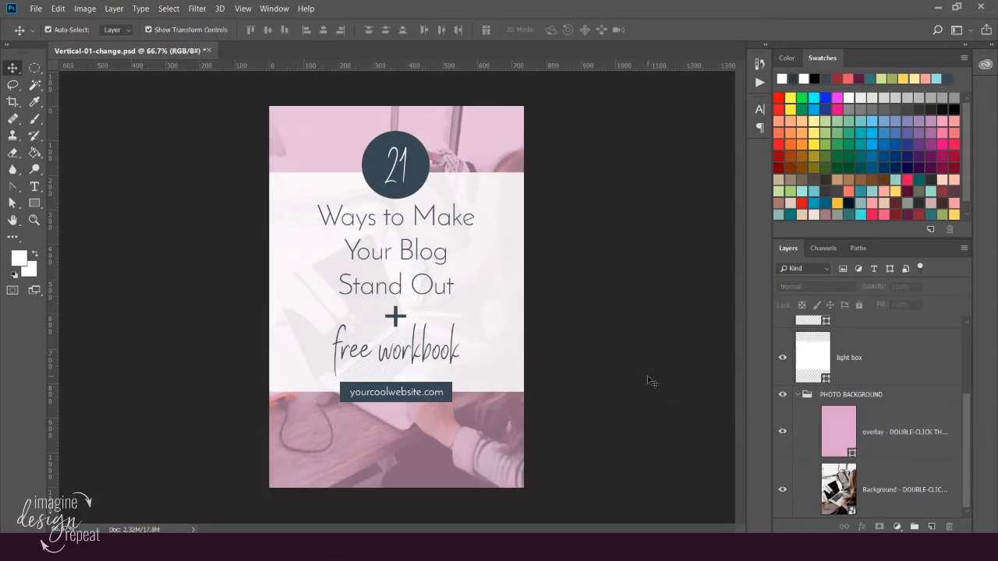
Step: Replace the number in the dark circle with 10 using the Horizontal Type tool
{"action": "left_click", "coordinate": [397, 174]}
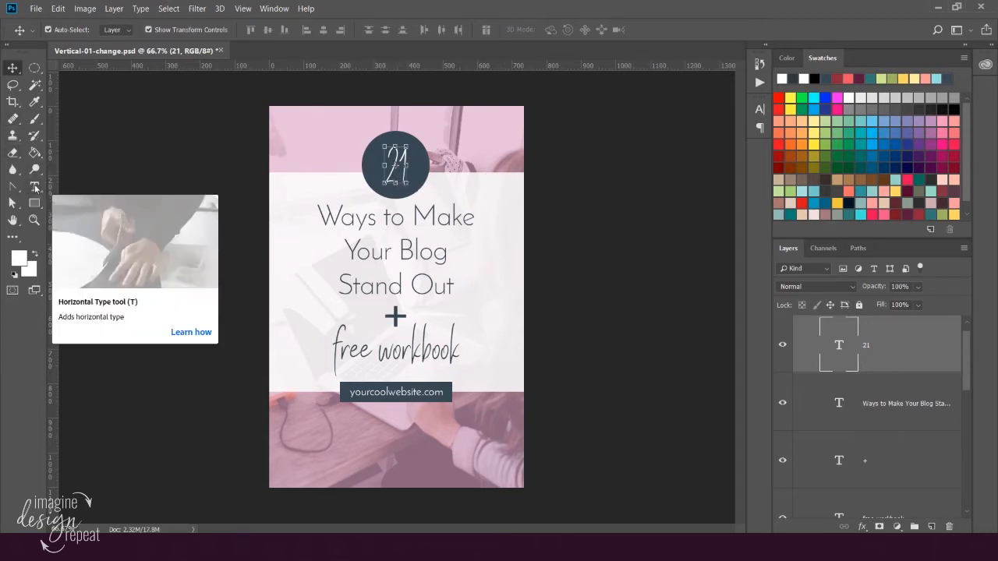
{"action": "left_click", "coordinate": [34, 187]}
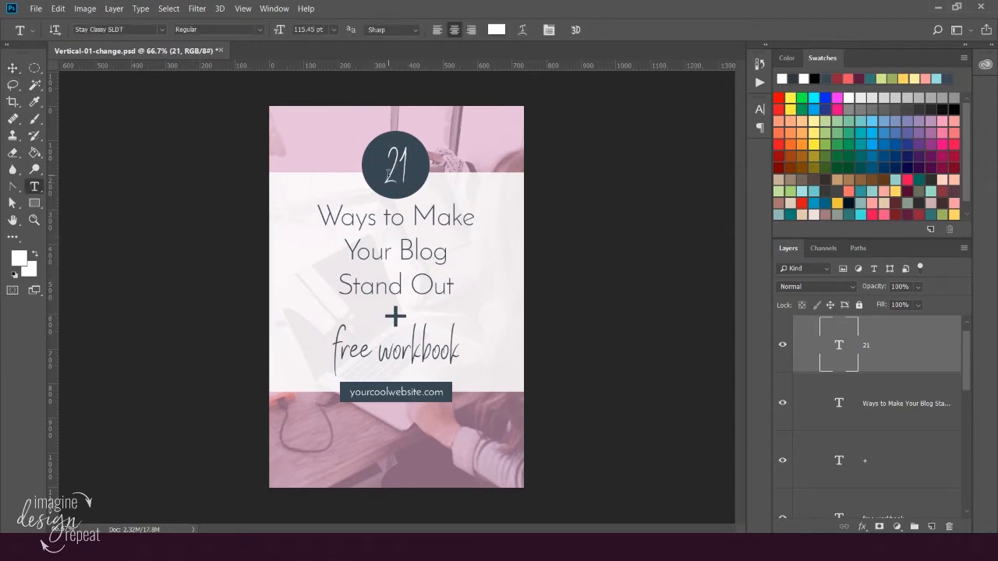
{"action": "double_click", "coordinate": [390, 170]}
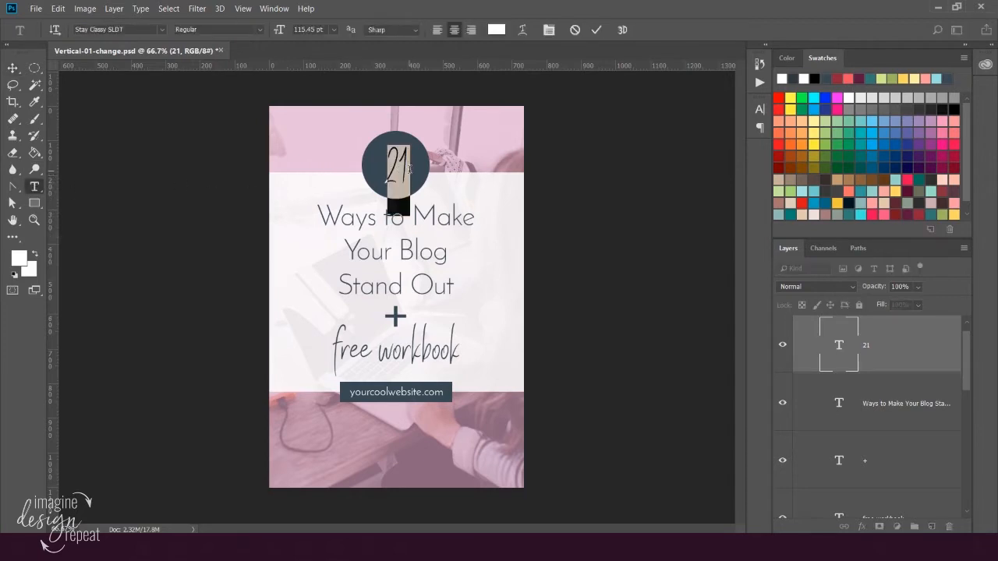
{"action": "type", "text": "10"}
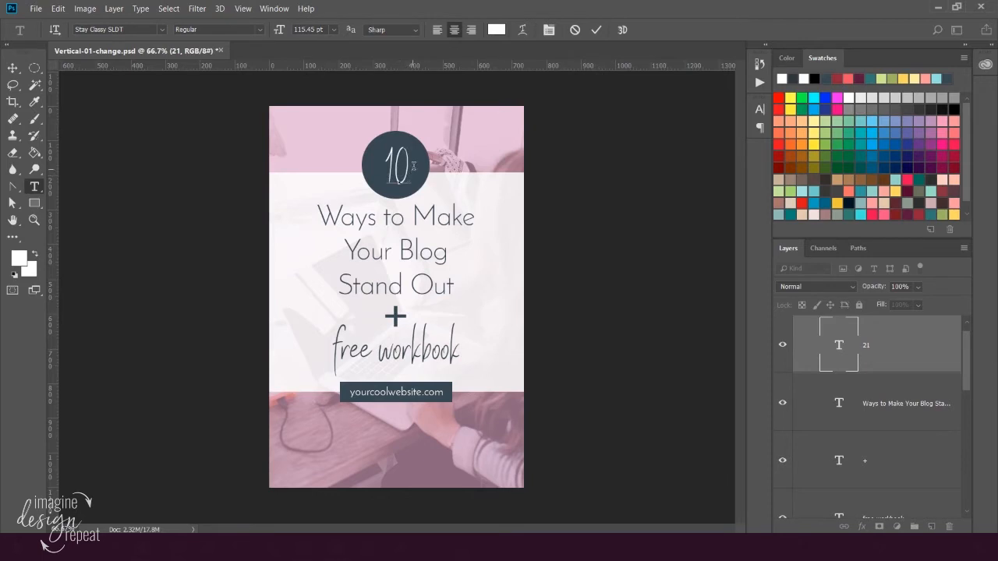
{"action": "left_click", "coordinate": [598, 31]}
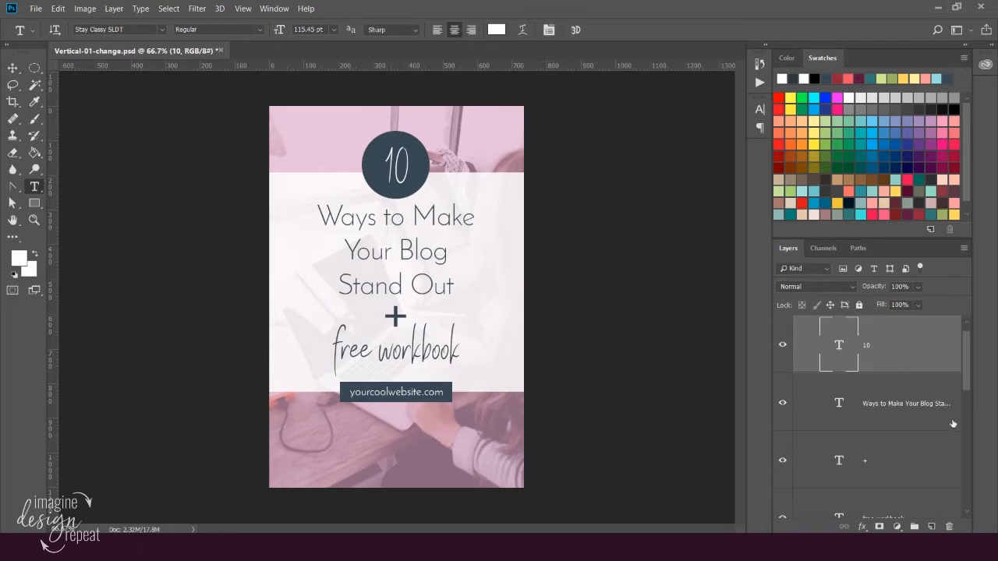
Step: Replace the headline text with "Quick Breakfast Ideas for Busy Mornings", broken over three lines after "Breakfast" and "for"
{"action": "left_click", "coordinate": [905, 406]}
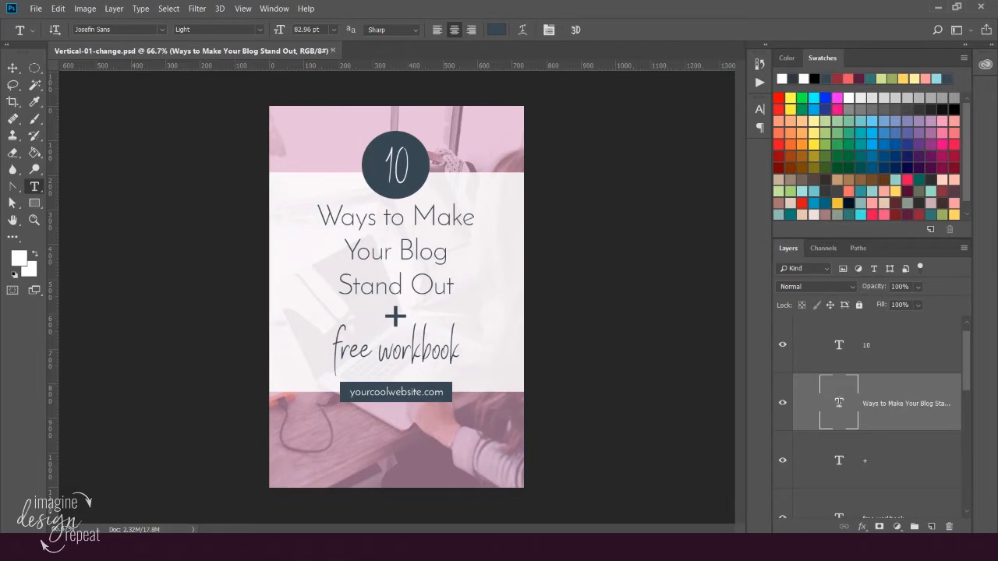
{"action": "double_click", "coordinate": [838, 402]}
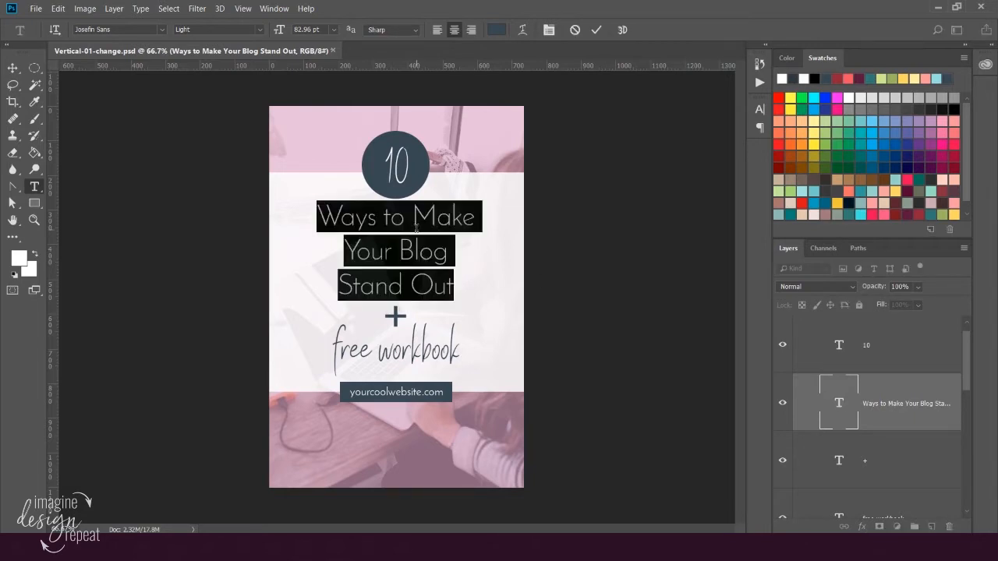
{"action": "type", "text": "Quic"}
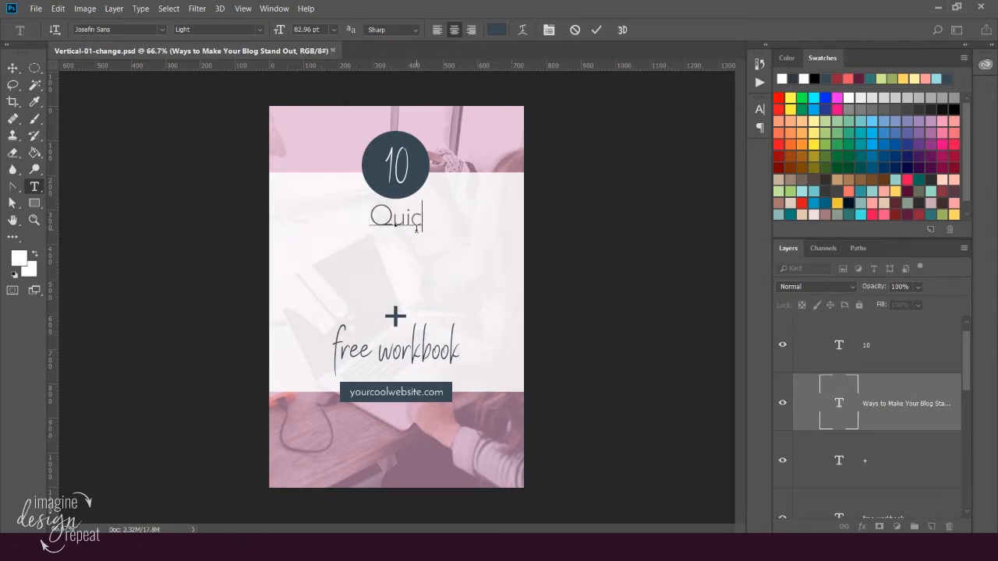
{"action": "type", "text": "k Break"}
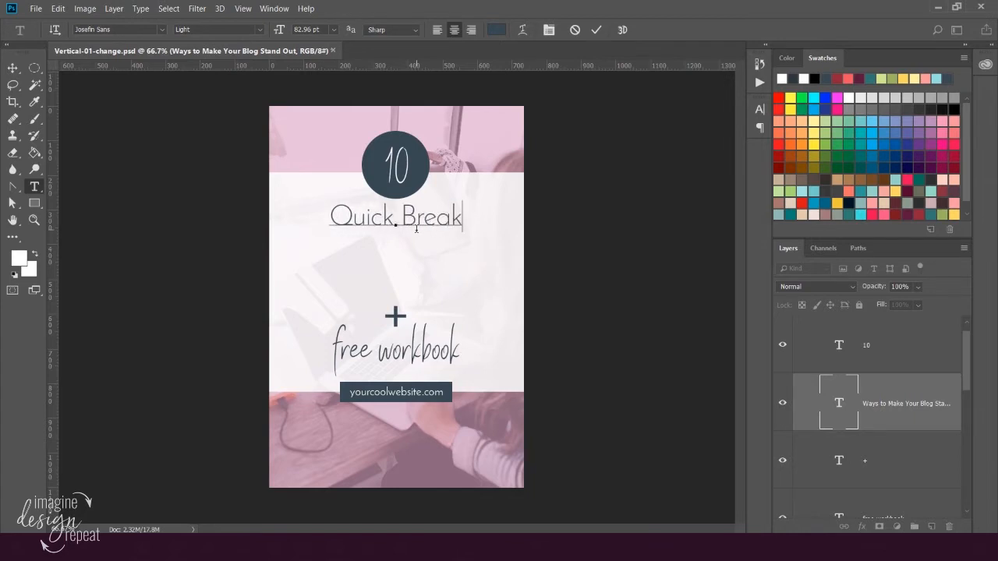
{"action": "type", "text": "fas"}
{"action": "type", "text": "Ideas f"}
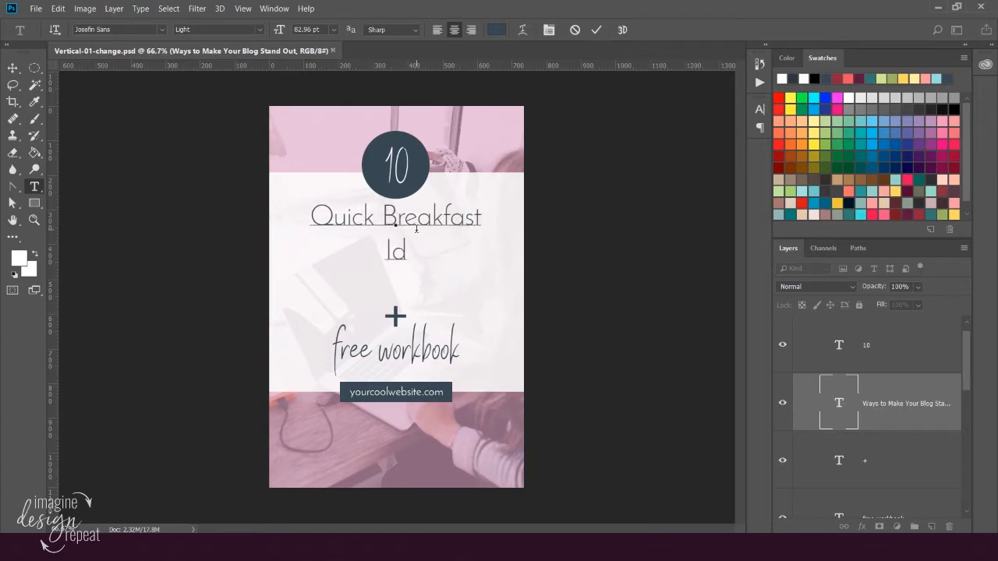
{"action": "type", "text": "or"}
{"action": "key", "text": "Return"}
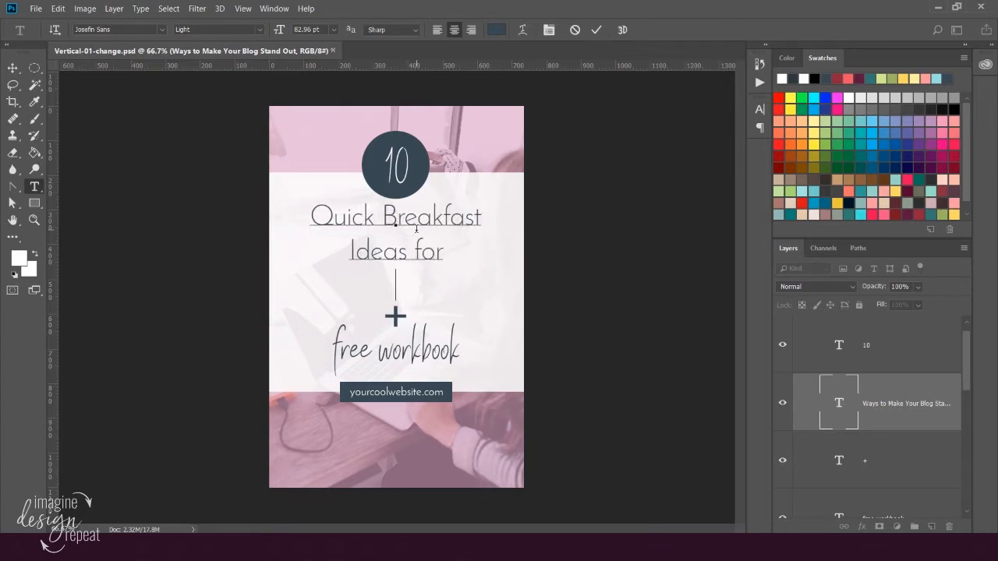
{"action": "type", "text": "Busy Mornings"}
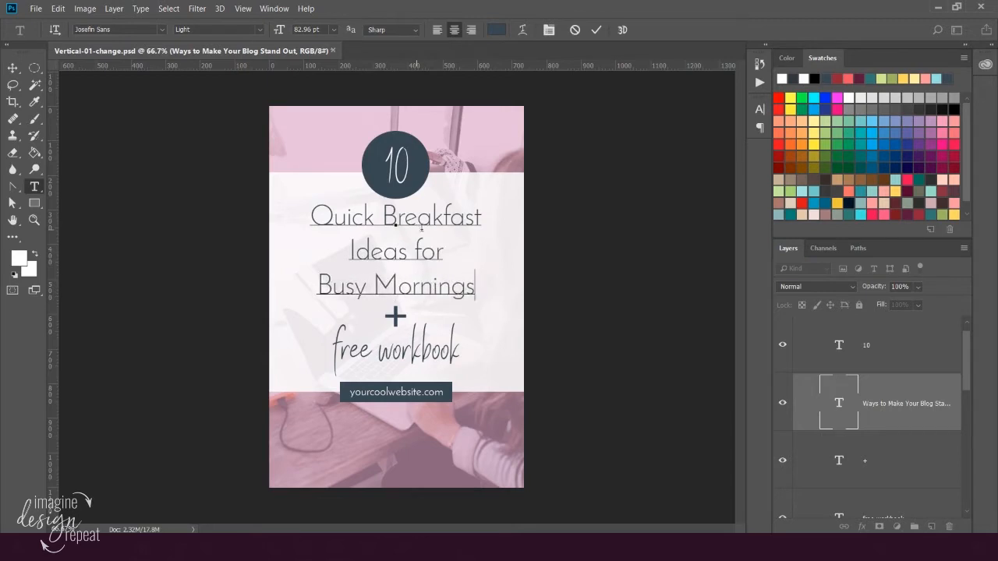
{"action": "left_click", "coordinate": [597, 31]}
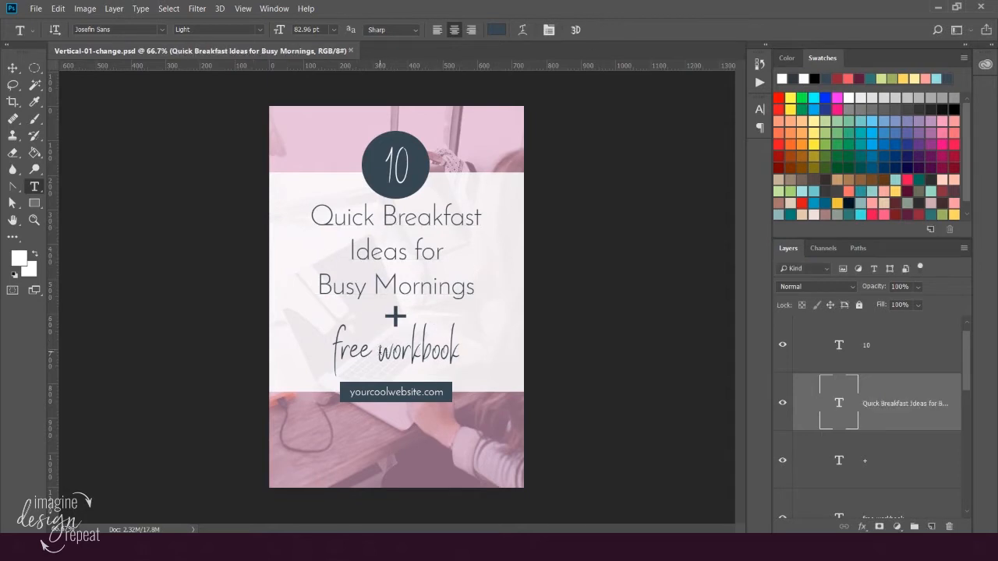
Step: Replace the word "workbook" with "recipes" in the script text below the plus sign
{"action": "left_click_drag", "start_coordinate": [378, 351], "coordinate": [461, 351]}
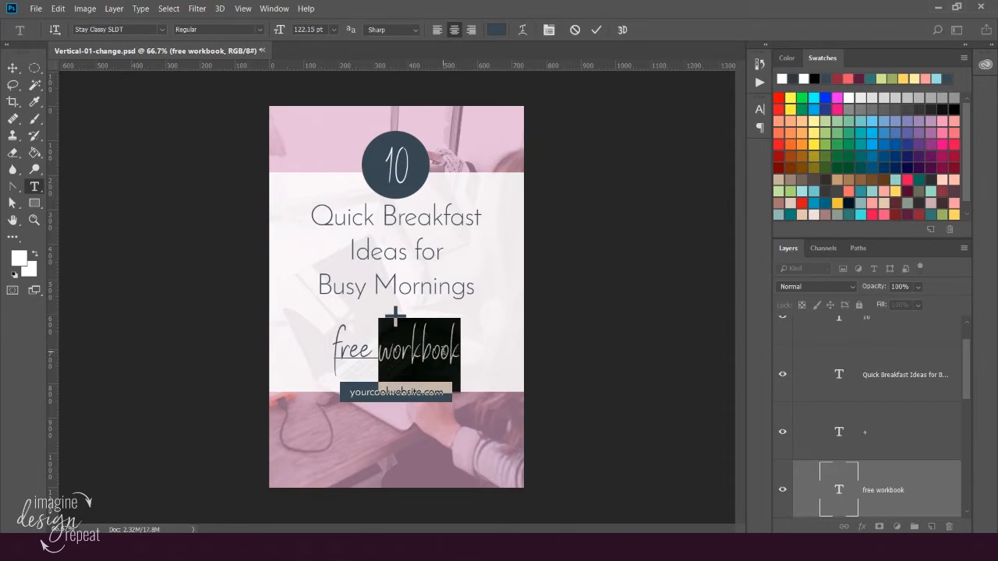
{"action": "type", "text": "recipes"}
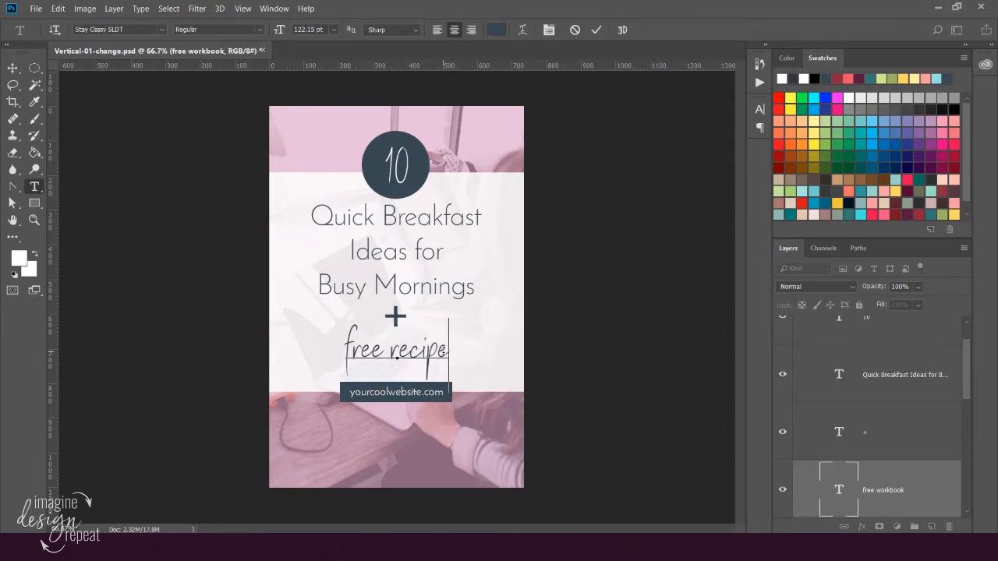
{"action": "left_click", "coordinate": [596, 29]}
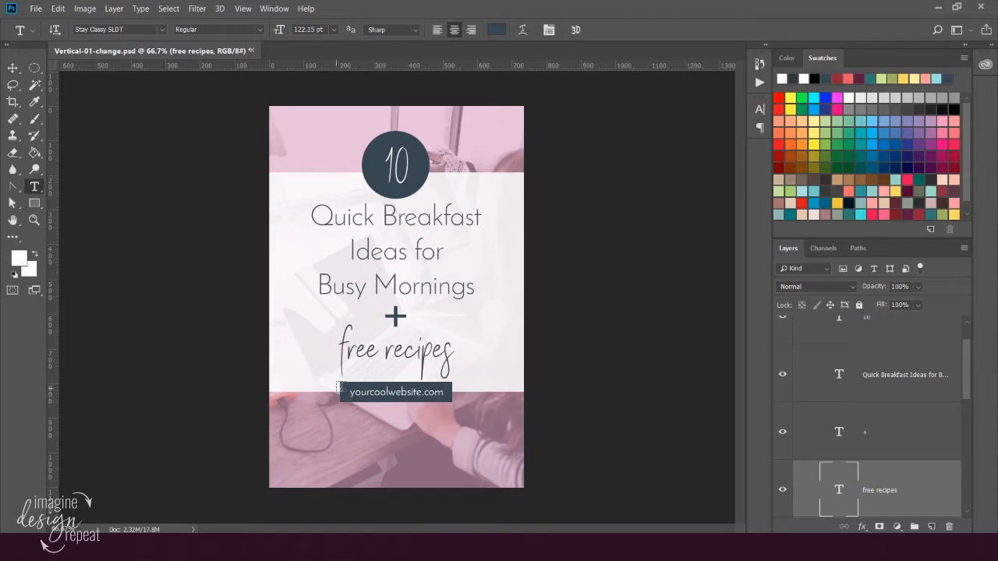
Step: Replace the website text in the dark bar with "busybreakfastmornings.com"
{"action": "left_click_drag", "start_coordinate": [350, 393], "coordinate": [424, 392]}
{"action": "left_click", "coordinate": [421, 392]}
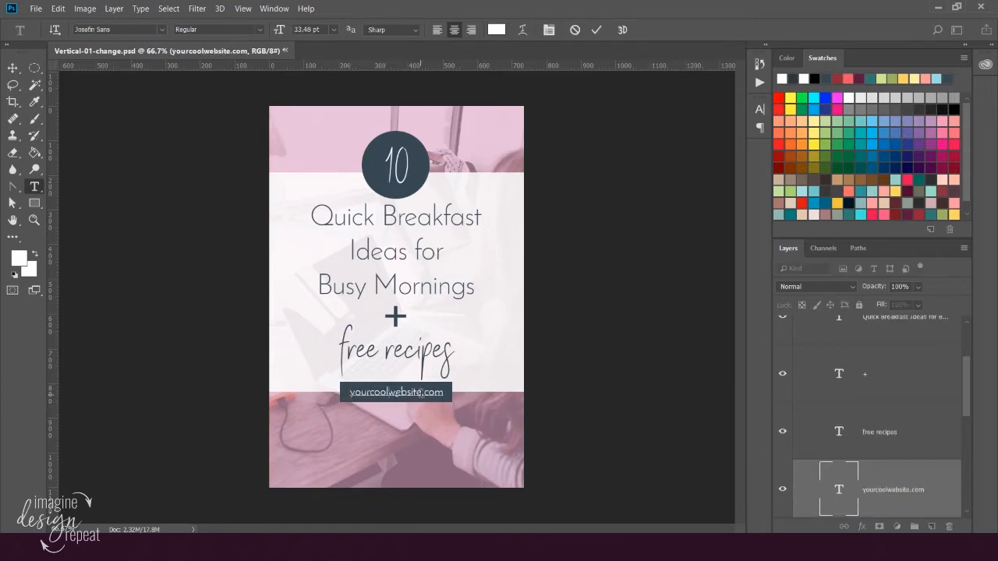
{"action": "type", "text": "busybreakfastmornings"}
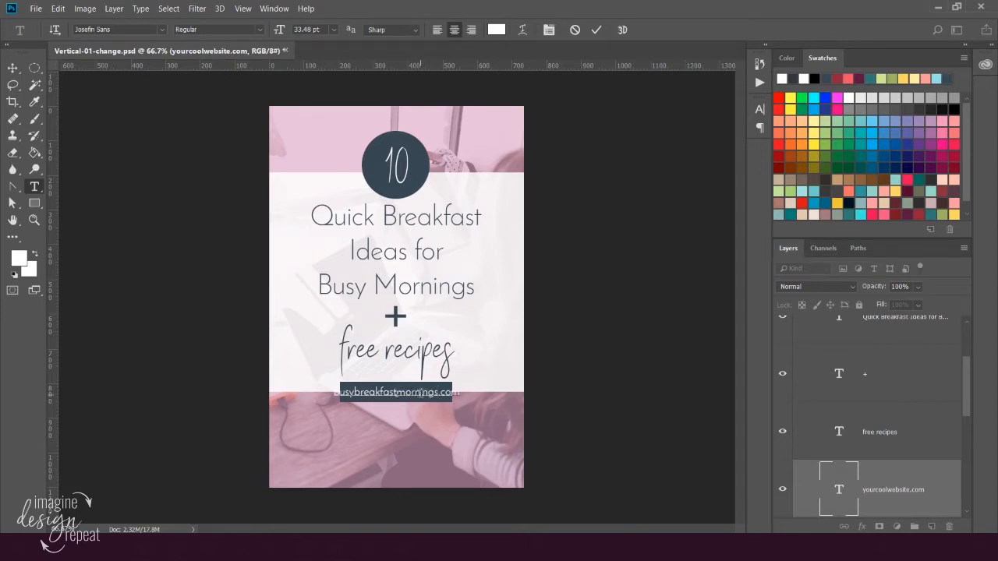
{"action": "left_click", "coordinate": [596, 32]}
Step: Widen the bottom bar shape on both sides to about 423 px so it frames the website text evenly
{"action": "left_click", "coordinate": [11, 68]}
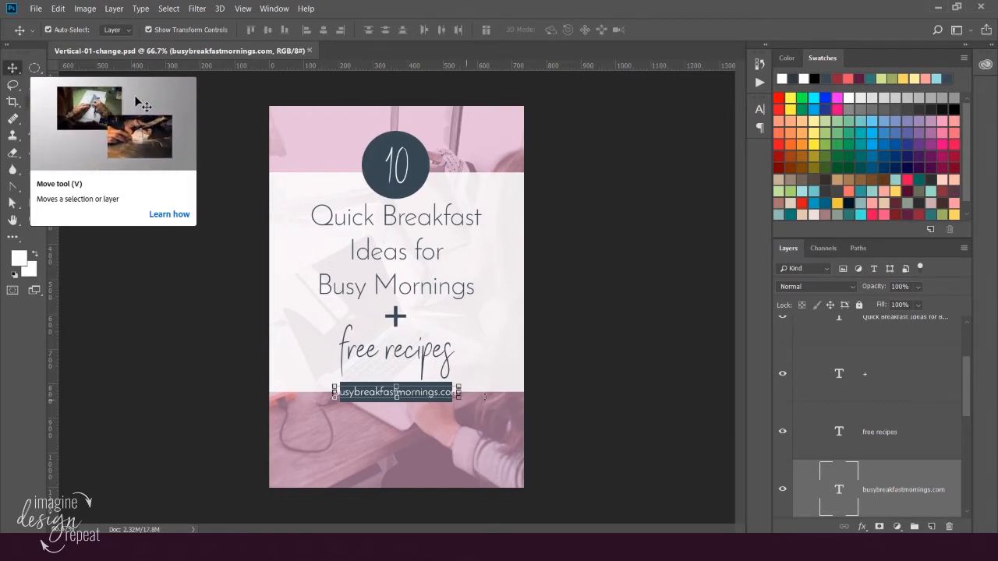
{"action": "scroll", "coordinate": [861, 391], "scroll_direction": "down", "scroll_amount": 5}
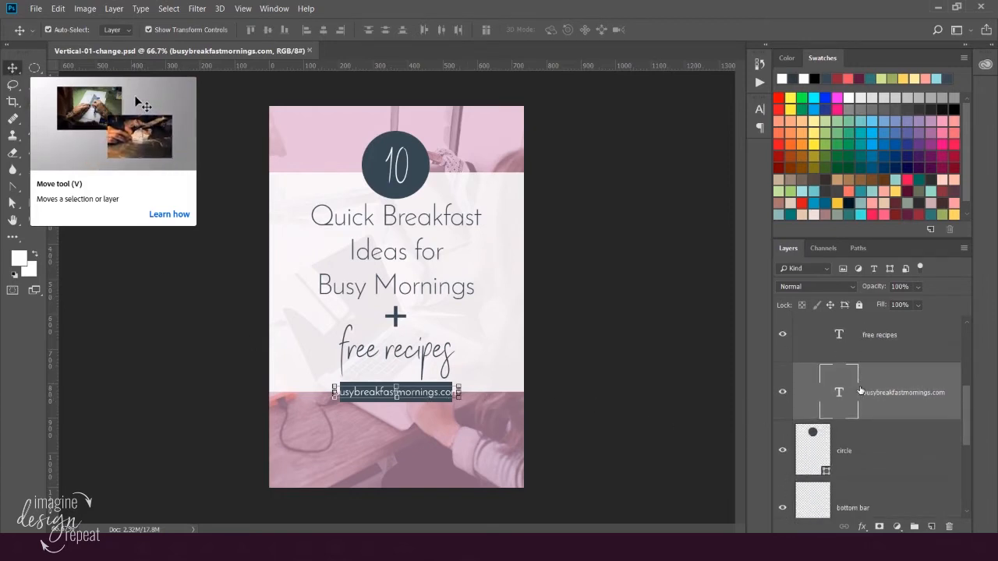
{"action": "scroll", "coordinate": [861, 392], "scroll_direction": "down", "scroll_amount": 2}
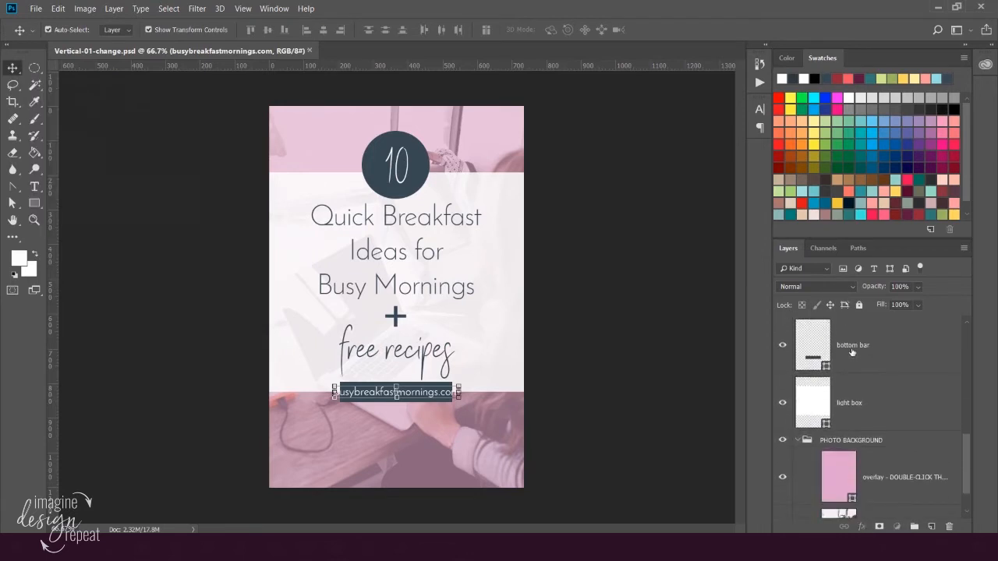
{"action": "left_click", "coordinate": [811, 353]}
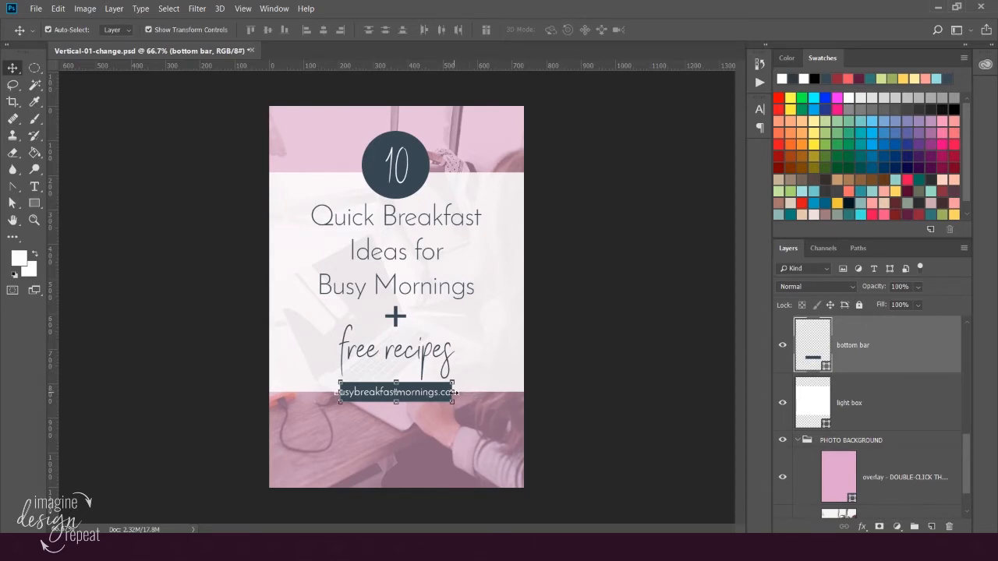
{"action": "left_click_drag", "start_coordinate": [453, 392], "coordinate": [469, 393]}
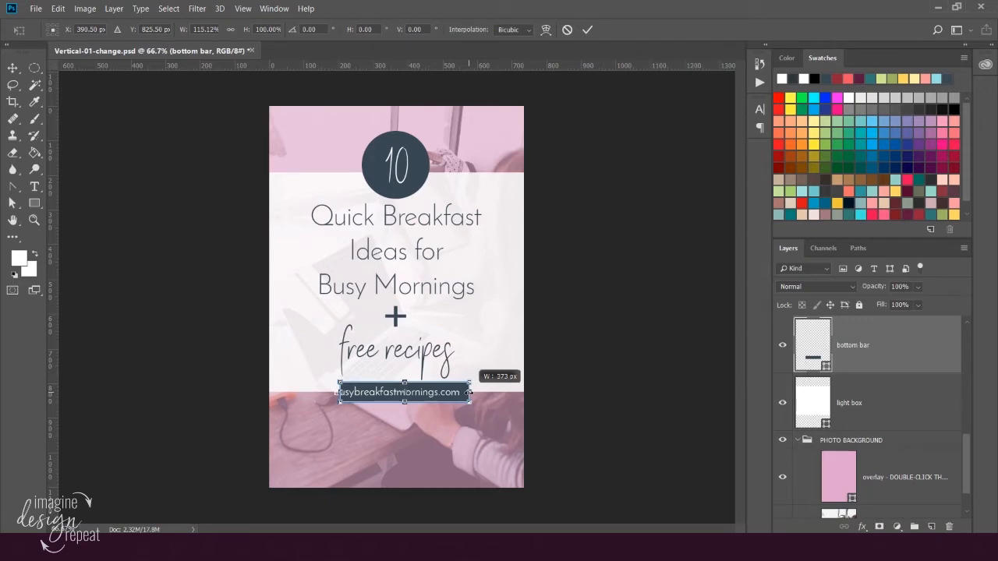
{"action": "left_click_drag", "start_coordinate": [469, 392], "coordinate": [469, 394]}
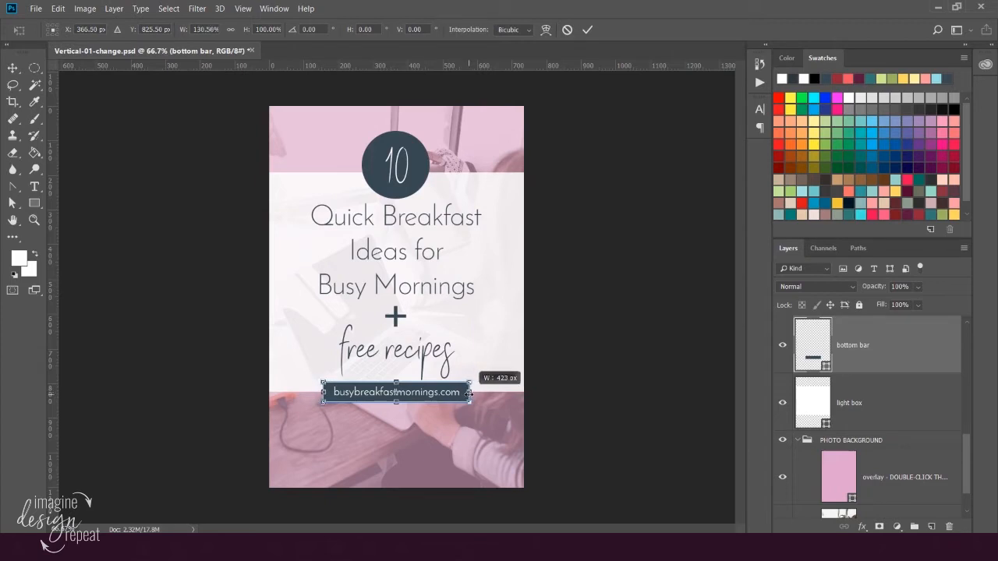
{"action": "left_click_drag", "start_coordinate": [468, 393], "coordinate": [469, 393]}
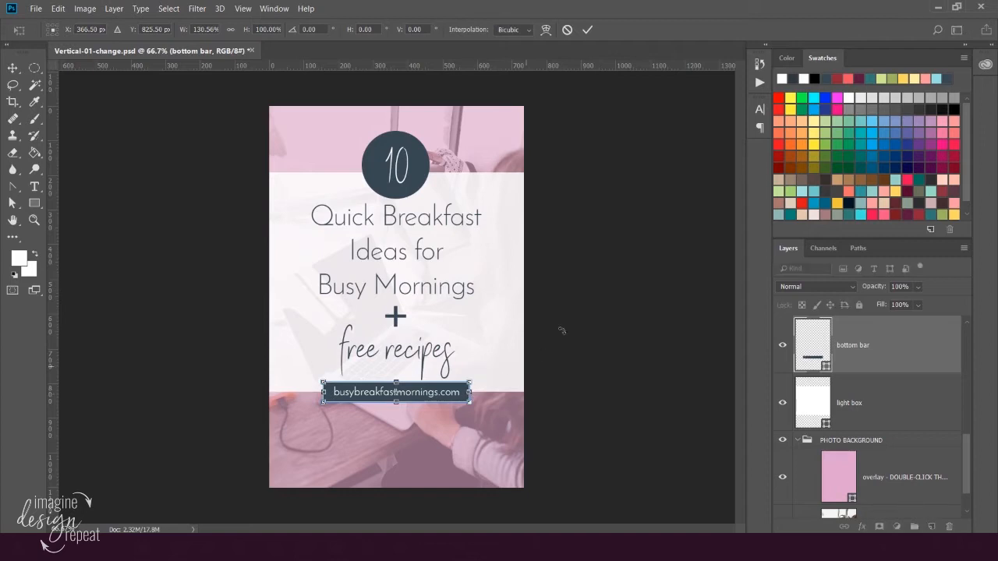
{"action": "left_click", "coordinate": [587, 30]}
{"action": "left_click", "coordinate": [581, 328]}
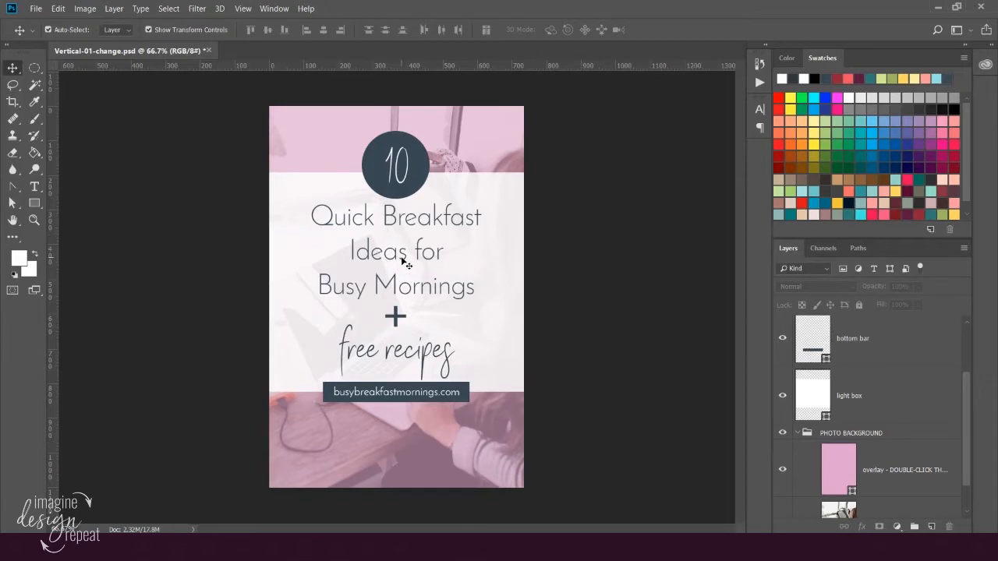
Step: Open the Background smart object in PHOTO BACKGROUND and place the croissant-and-flowers photo from the Photos folder above the laptop photo
{"action": "scroll", "coordinate": [884, 421], "scroll_direction": "down", "scroll_amount": 1}
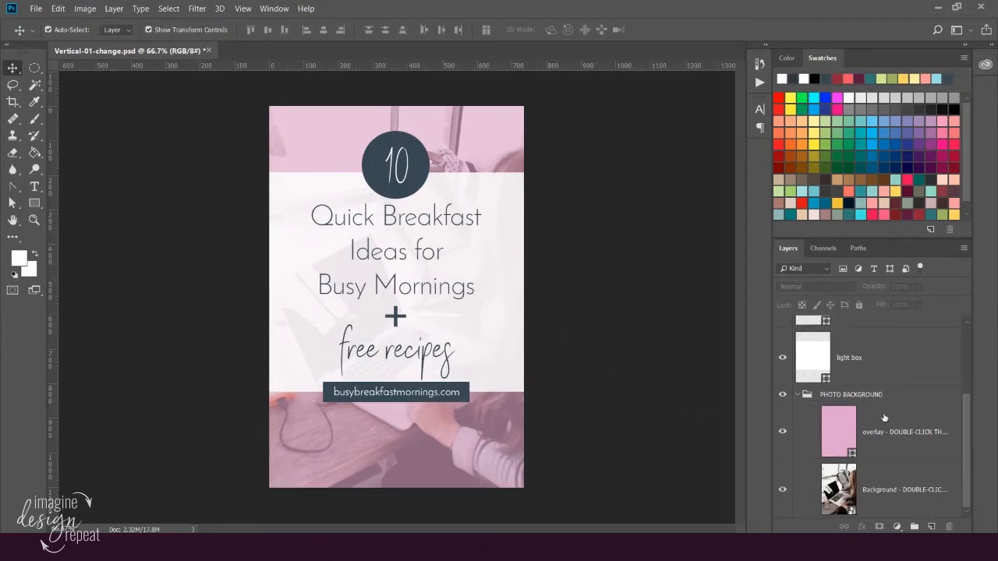
{"action": "left_click", "coordinate": [874, 477]}
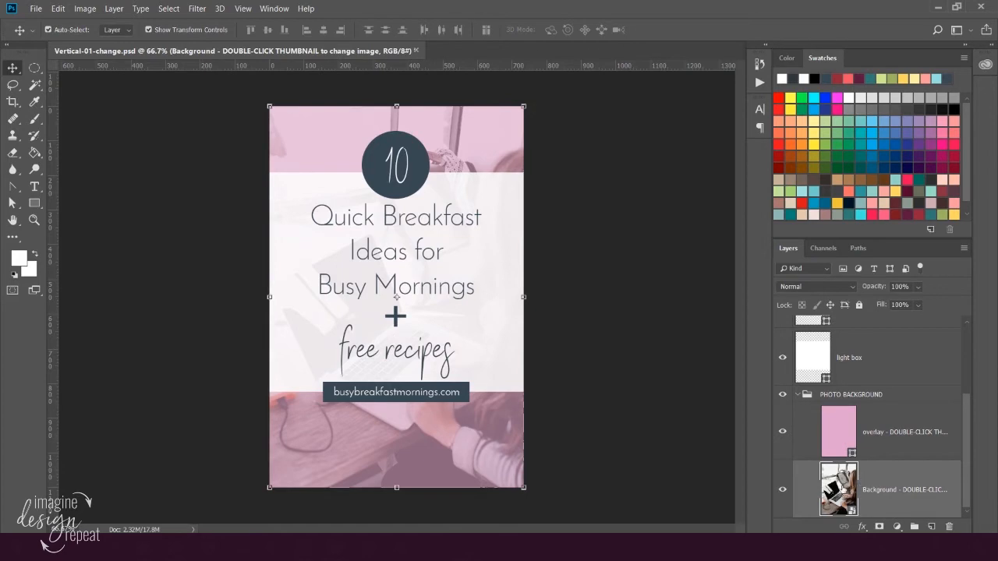
{"action": "double_click", "coordinate": [844, 489]}
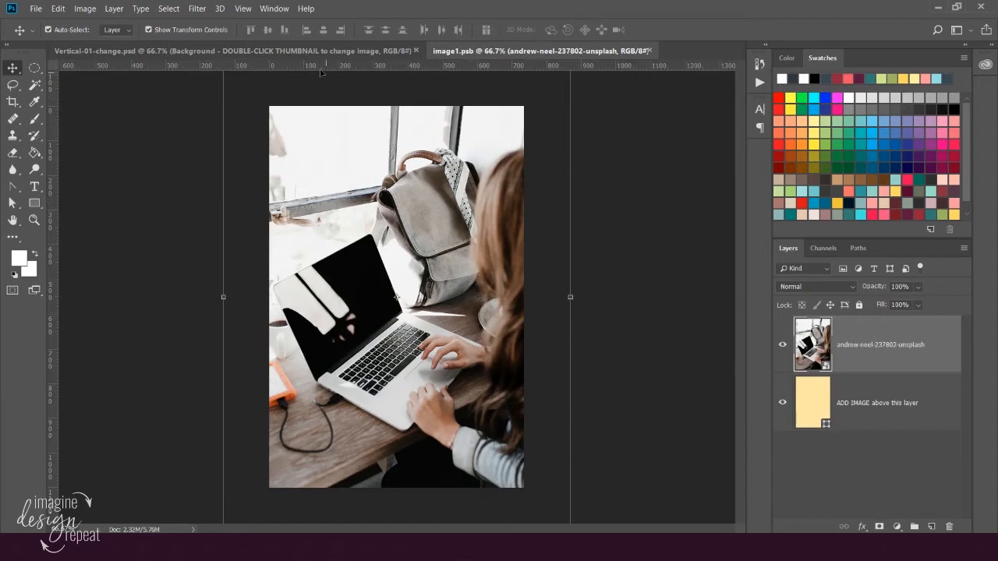
{"action": "left_click", "coordinate": [663, 161]}
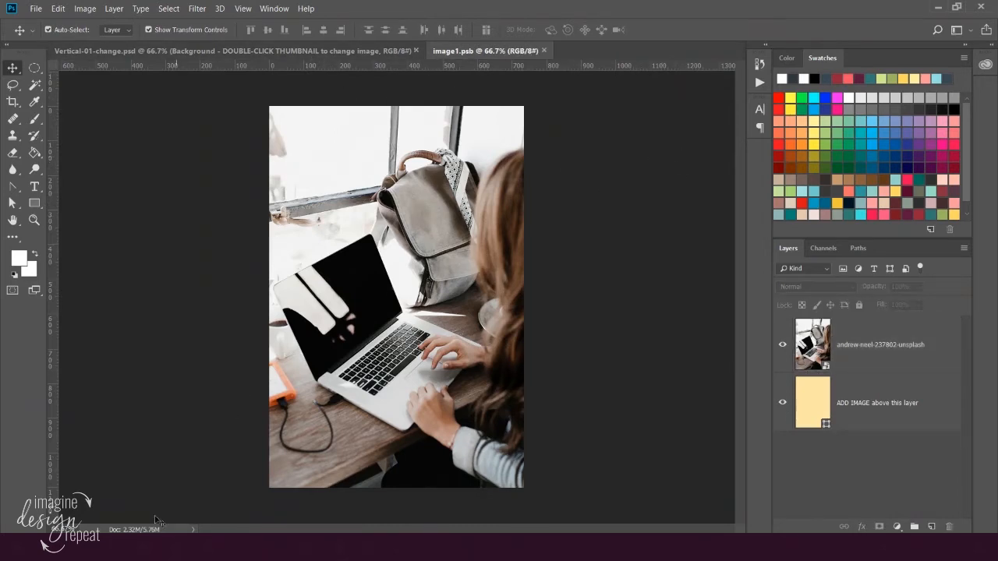
{"action": "mouse_move", "coordinate": [156, 548]}
{"action": "left_click", "coordinate": [274, 504]}
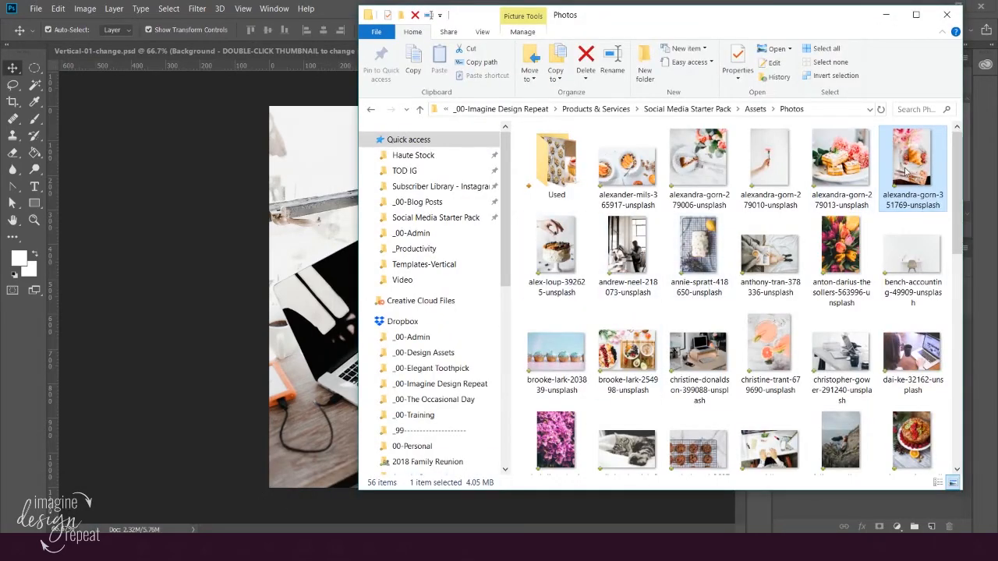
{"action": "left_click_drag", "start_coordinate": [903, 170], "coordinate": [329, 263]}
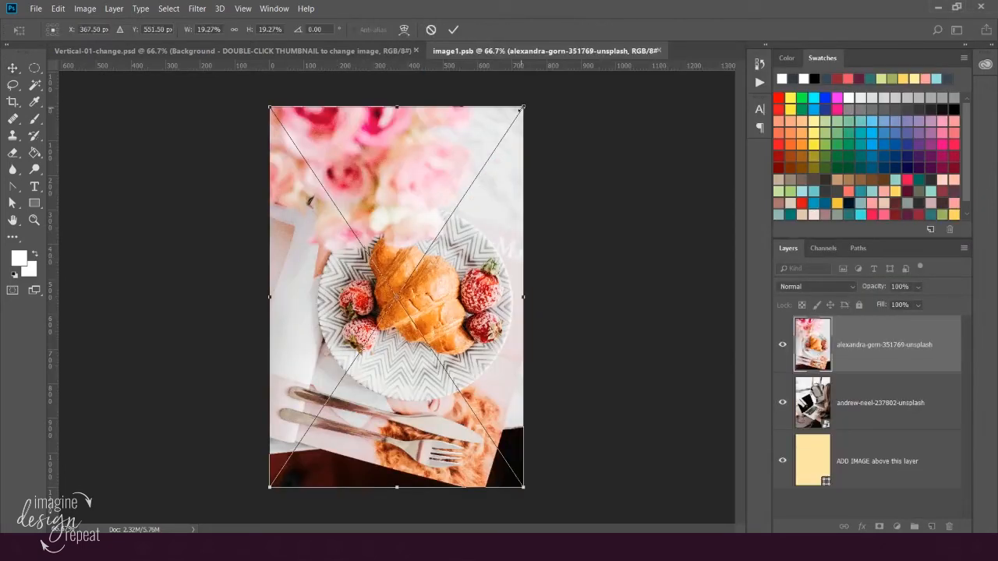
Step: Scale the placed croissant photo to about 35.92% and move it down so the croissant fills the canvas's lower half
{"action": "left_click_drag", "start_coordinate": [524, 106], "coordinate": [543, 91]}
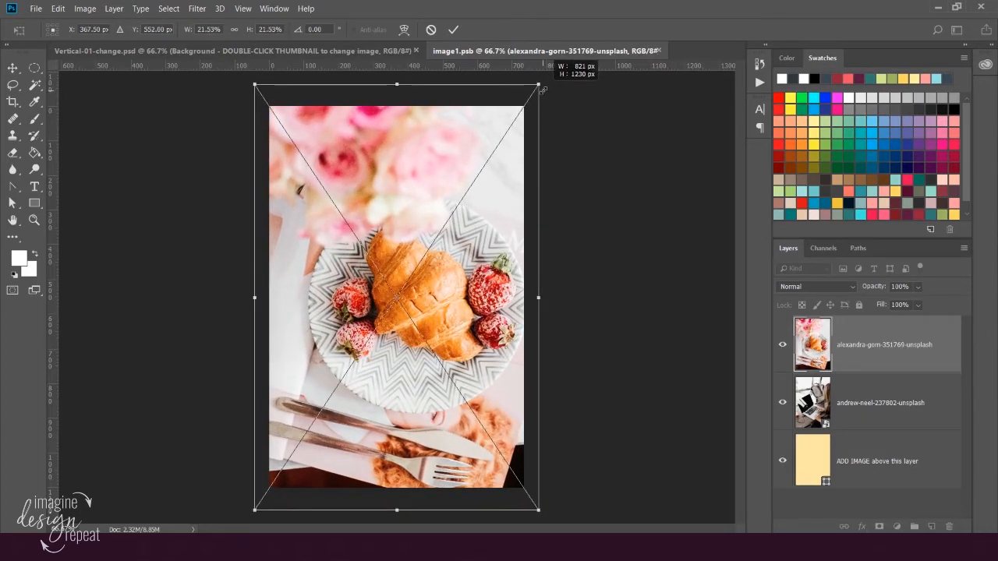
{"action": "left_click_drag", "start_coordinate": [543, 90], "coordinate": [715, 6]}
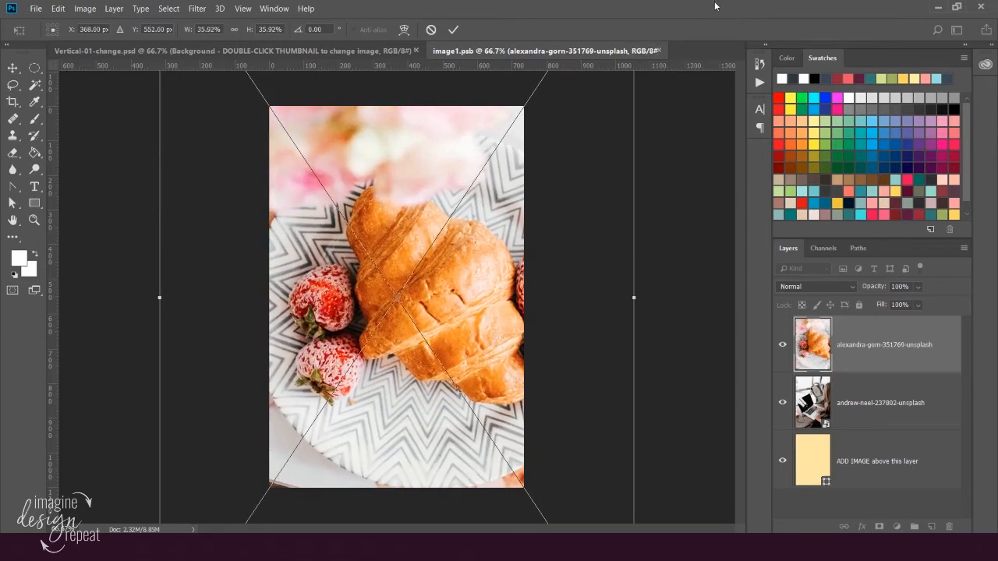
{"action": "left_click", "coordinate": [453, 29]}
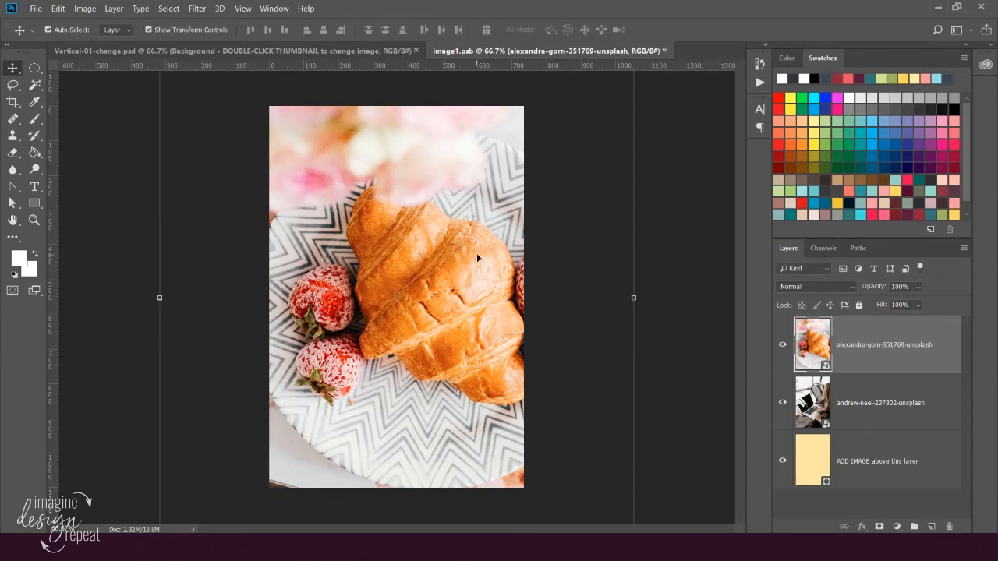
{"action": "left_click_drag", "start_coordinate": [477, 253], "coordinate": [448, 360]}
{"action": "left_click", "coordinate": [648, 264]}
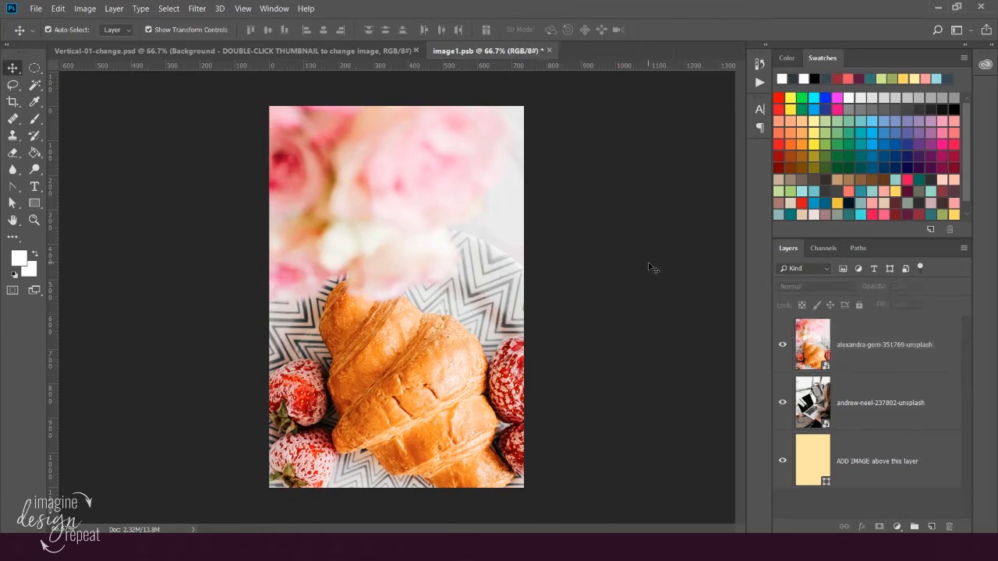
Step: Save image1.psb and close it to update the template's background photo
{"action": "left_click", "coordinate": [36, 9]}
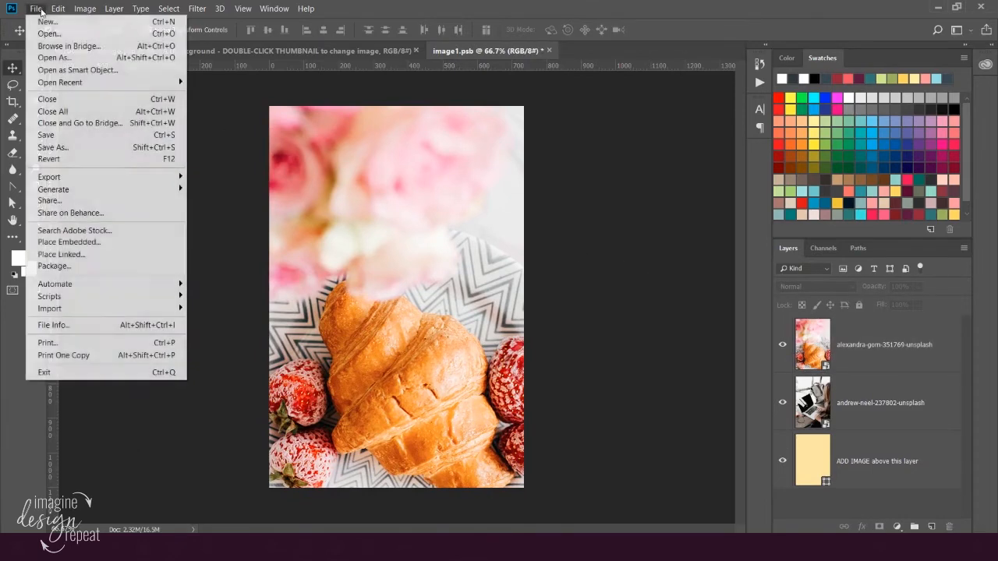
{"action": "left_click", "coordinate": [62, 136]}
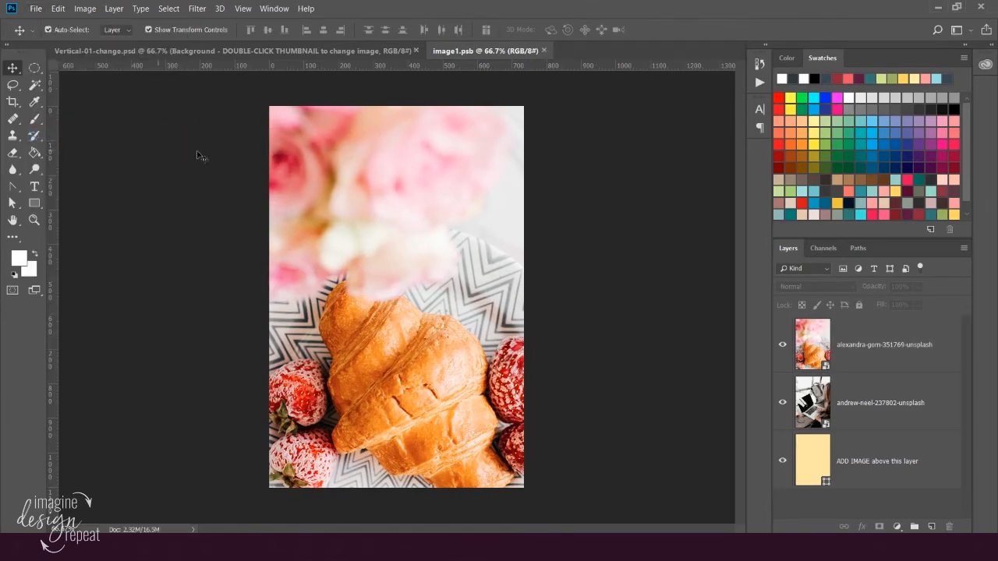
{"action": "left_click", "coordinate": [544, 52]}
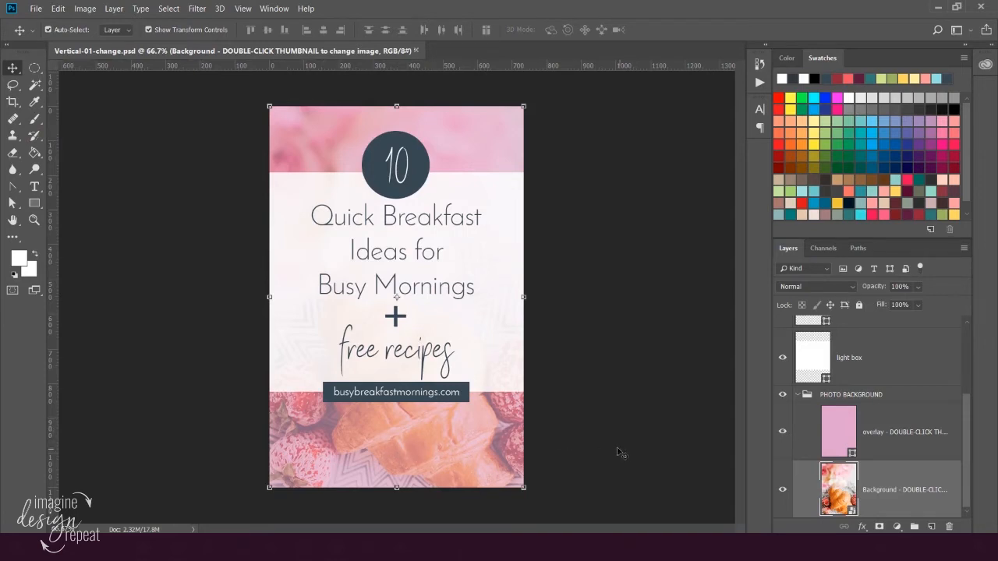
Step: Reopen the Background smart object, shift the croissant photo slightly further down, and save and close image1.psb
{"action": "double_click", "coordinate": [845, 494]}
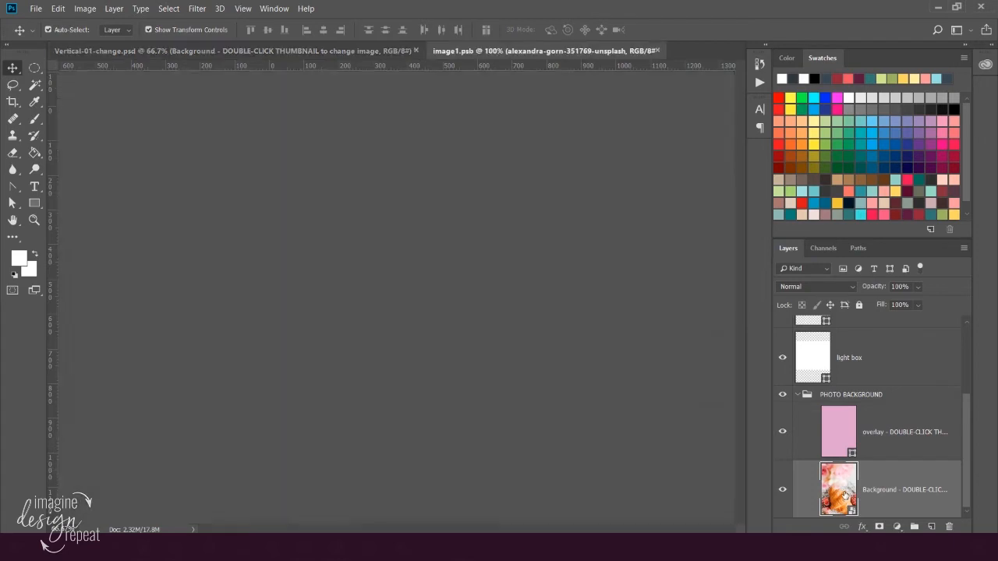
{"action": "left_click_drag", "start_coordinate": [492, 361], "coordinate": [488, 392]}
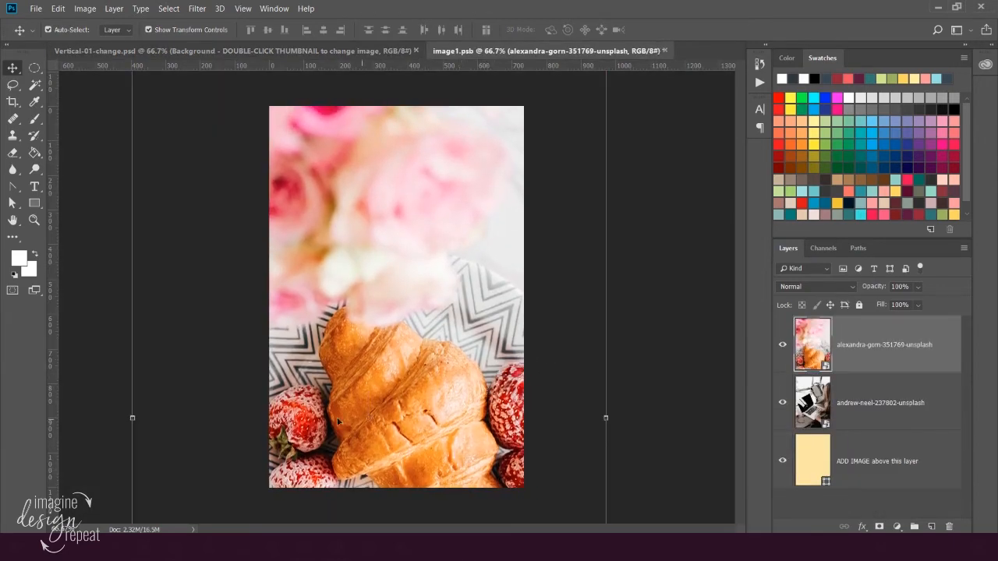
{"action": "left_click", "coordinate": [638, 274]}
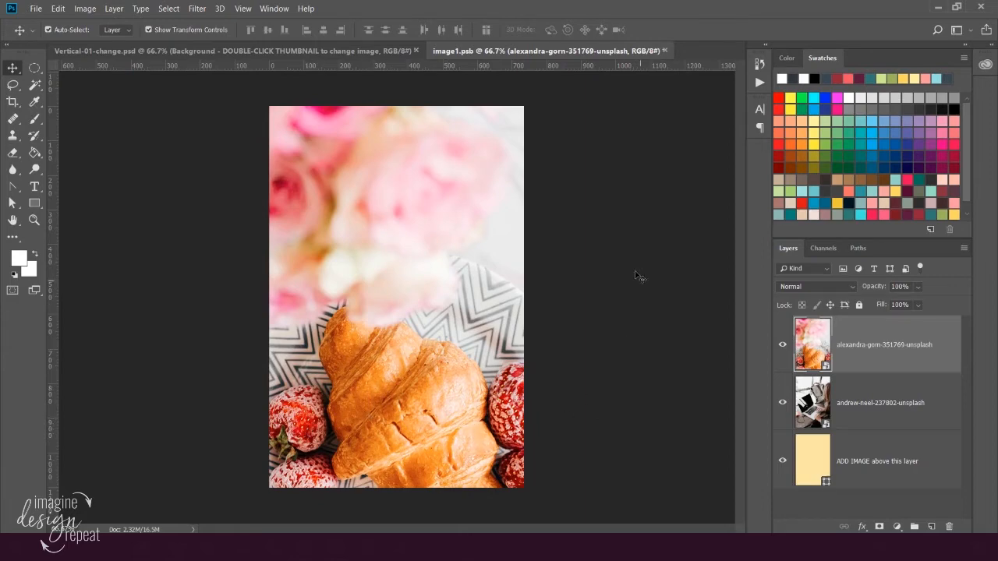
{"action": "left_click", "coordinate": [35, 9]}
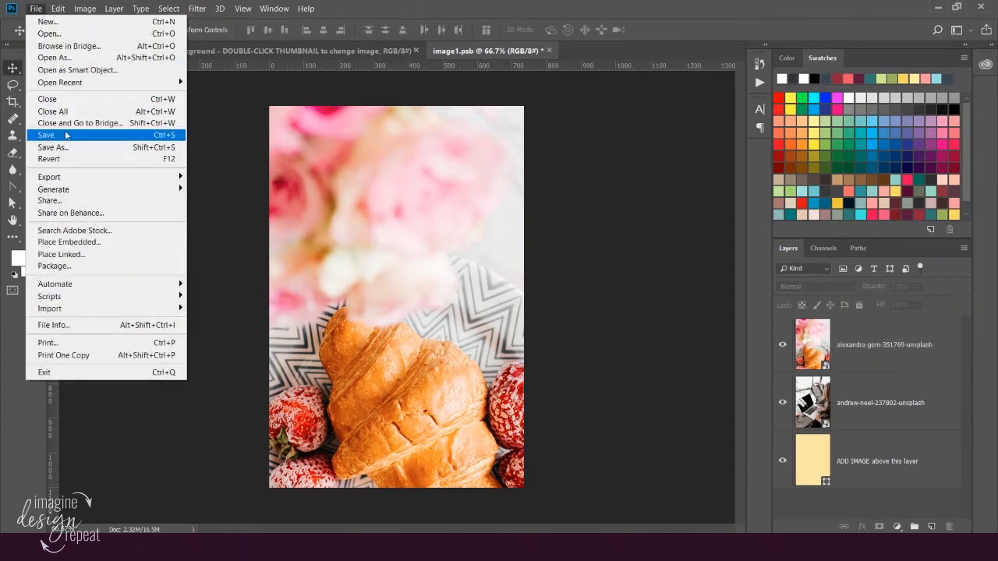
{"action": "left_click", "coordinate": [99, 135]}
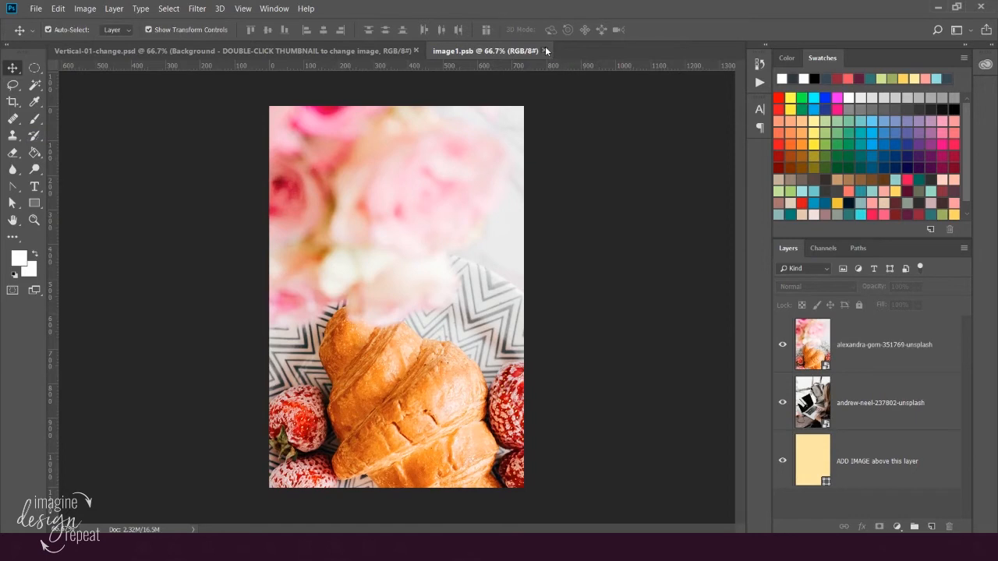
{"action": "left_click", "coordinate": [549, 51]}
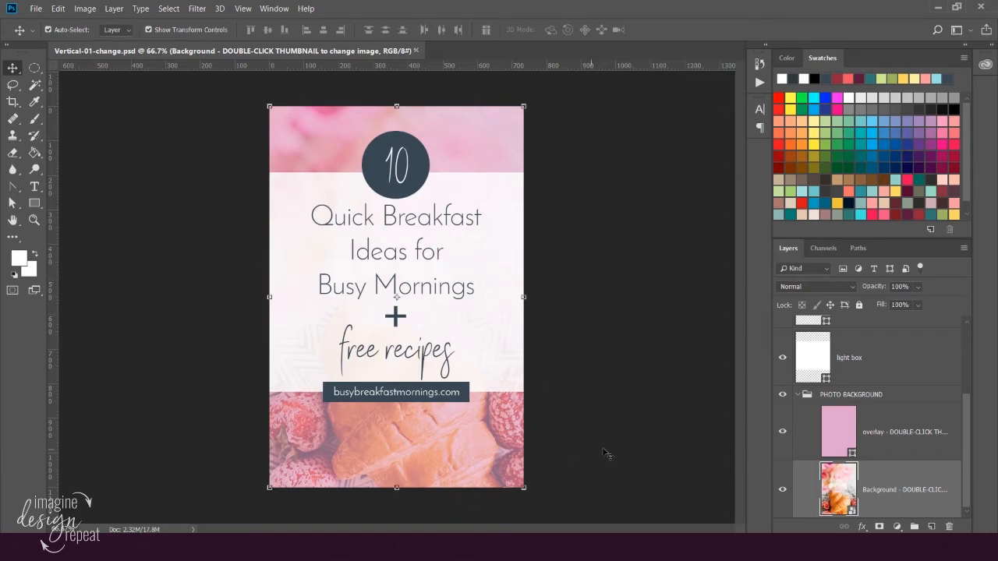
Step: Inspect the pink overlay layer's fill color in the Color Picker and dismiss it
{"action": "left_click", "coordinate": [847, 433]}
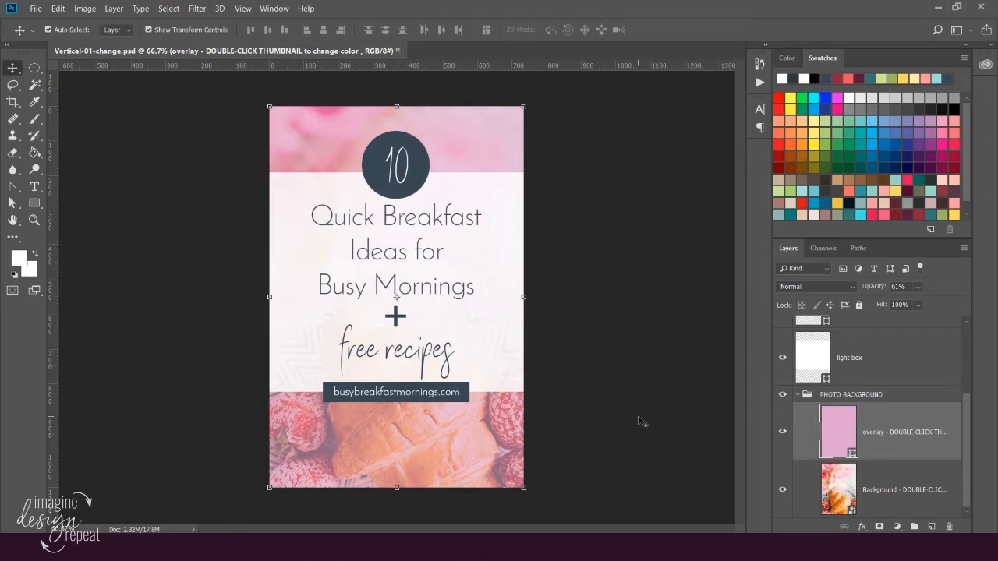
{"action": "double_click", "coordinate": [836, 436]}
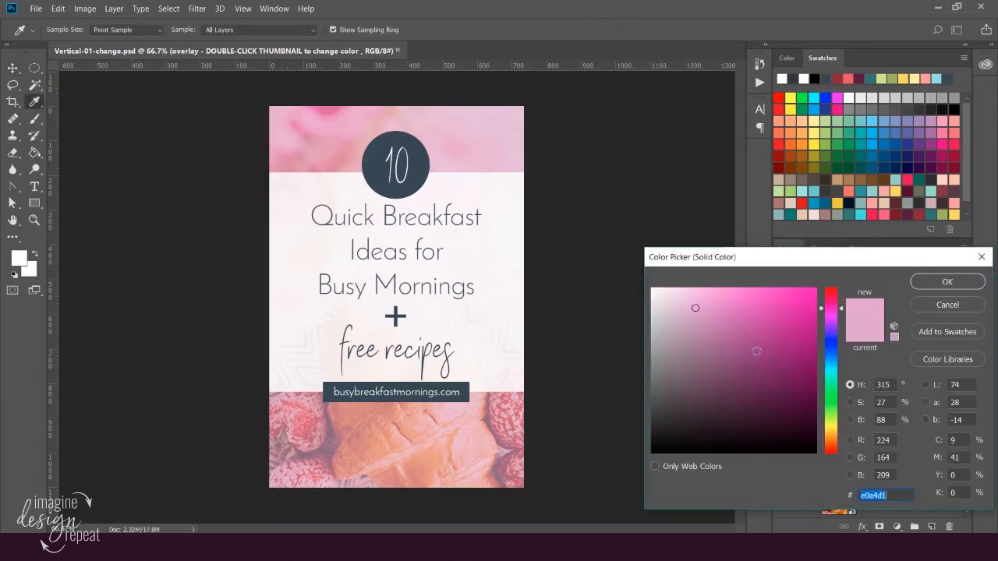
{"action": "left_click", "coordinate": [942, 306]}
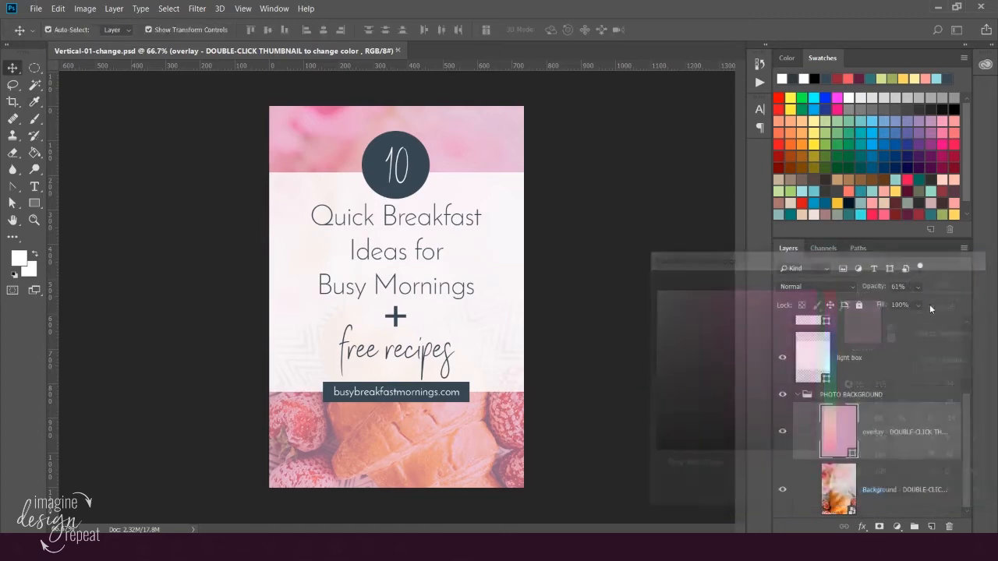
Step: Change the overlay layer's fill color to the light beige swatch e4c9ae, after trying darker pink shades
{"action": "double_click", "coordinate": [839, 433]}
{"action": "left_click", "coordinate": [763, 374]}
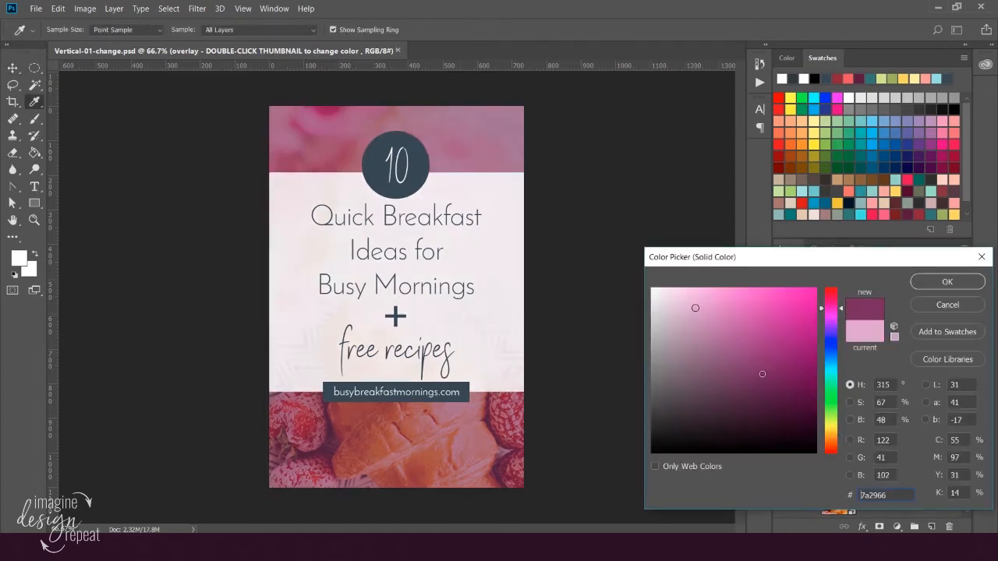
{"action": "left_click", "coordinate": [782, 330]}
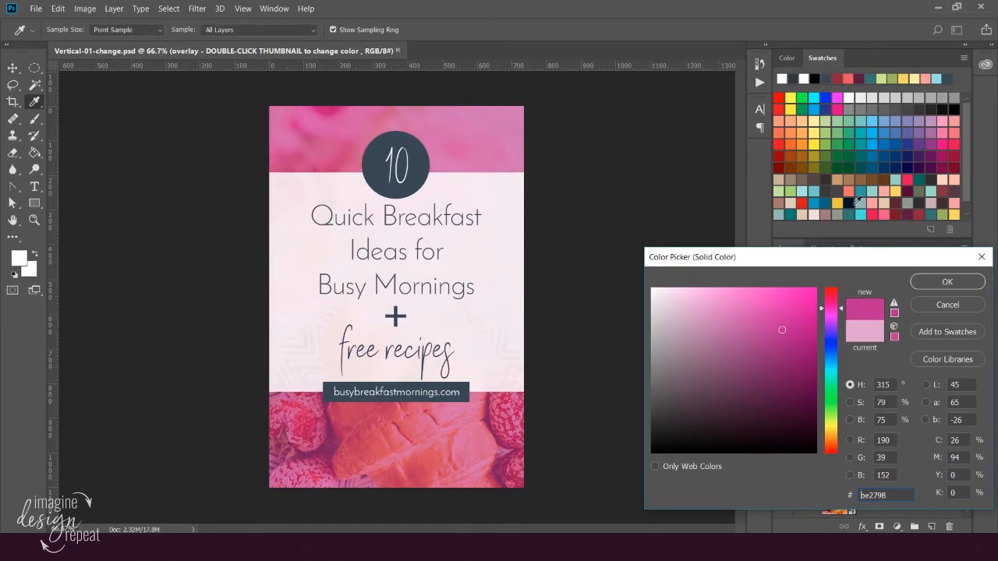
{"action": "left_click", "coordinate": [803, 212]}
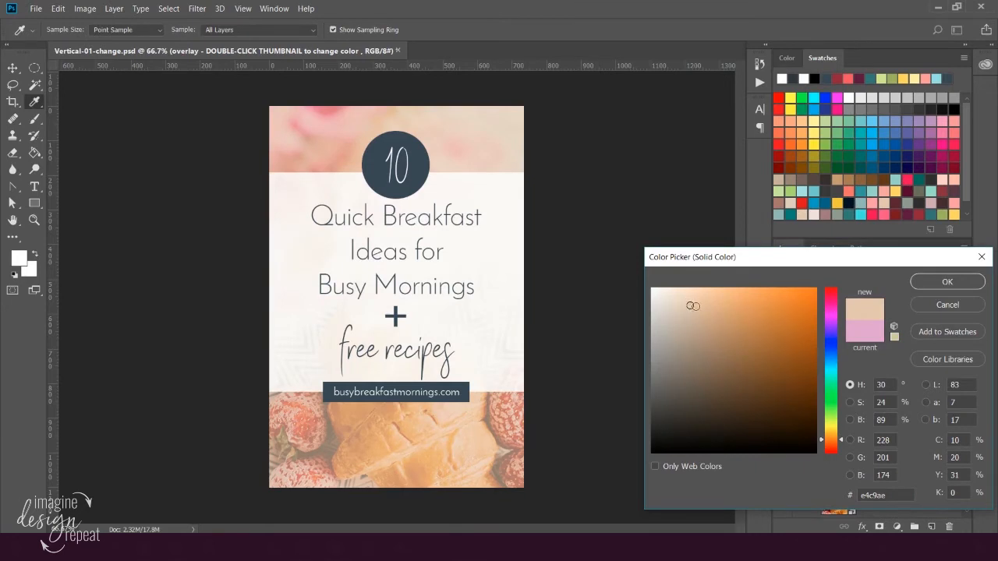
{"action": "left_click", "coordinate": [919, 282]}
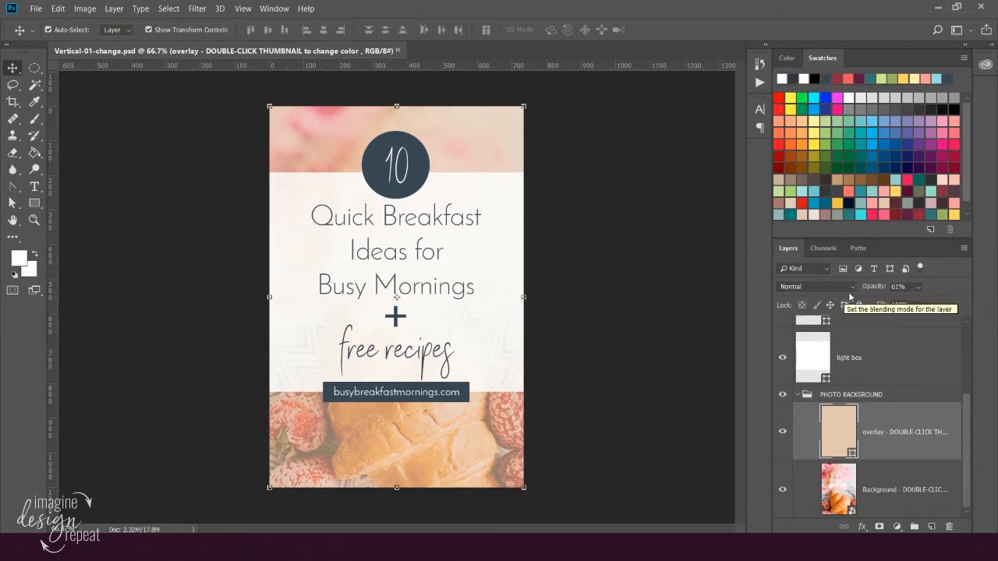
Step: Reduce the overlay layer's opacity to 39% and toggle its visibility off and on to compare the effect
{"action": "left_click", "coordinate": [917, 289]}
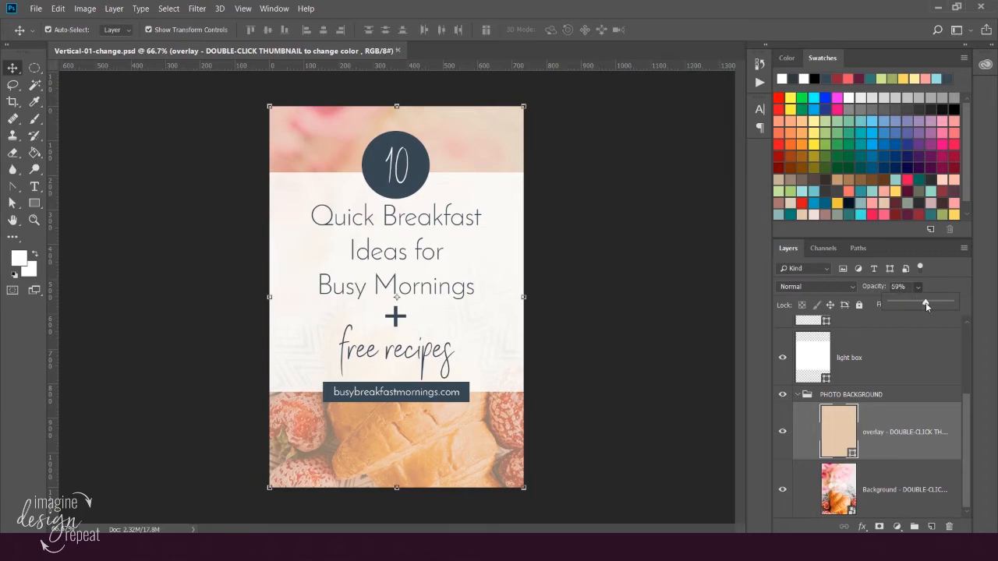
{"action": "left_click_drag", "start_coordinate": [925, 302], "coordinate": [915, 303]}
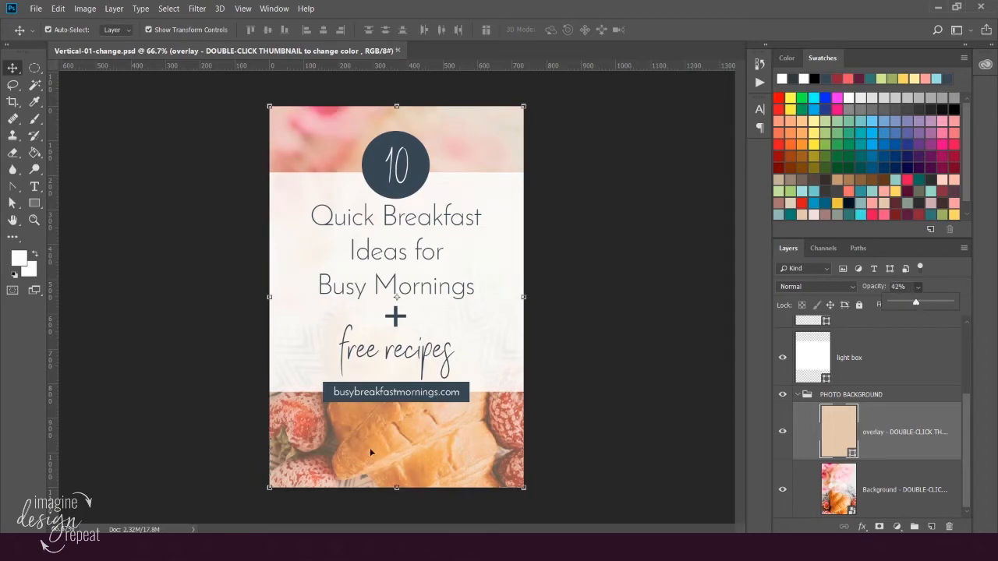
{"action": "left_click_drag", "start_coordinate": [917, 305], "coordinate": [914, 305]}
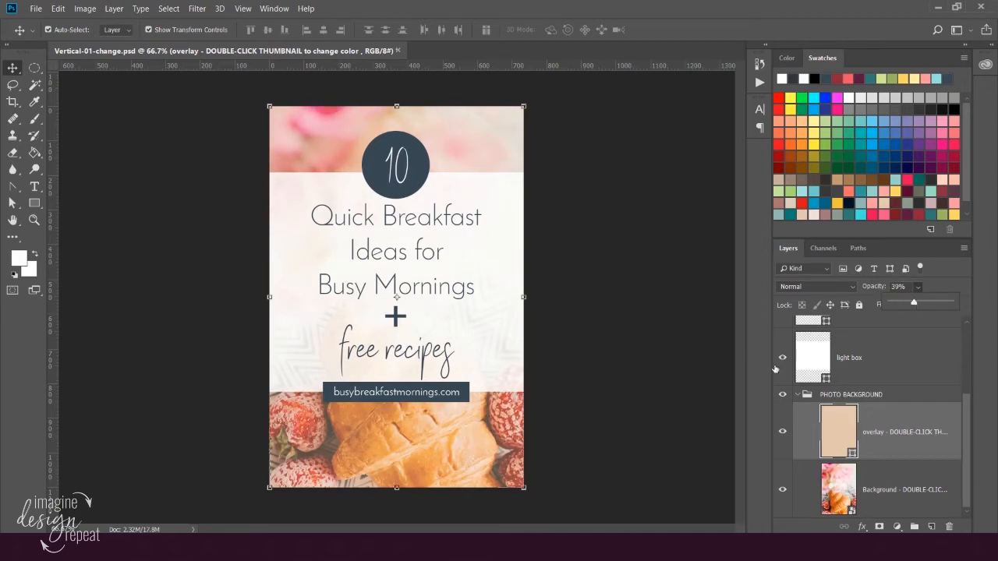
{"action": "left_click", "coordinate": [623, 406]}
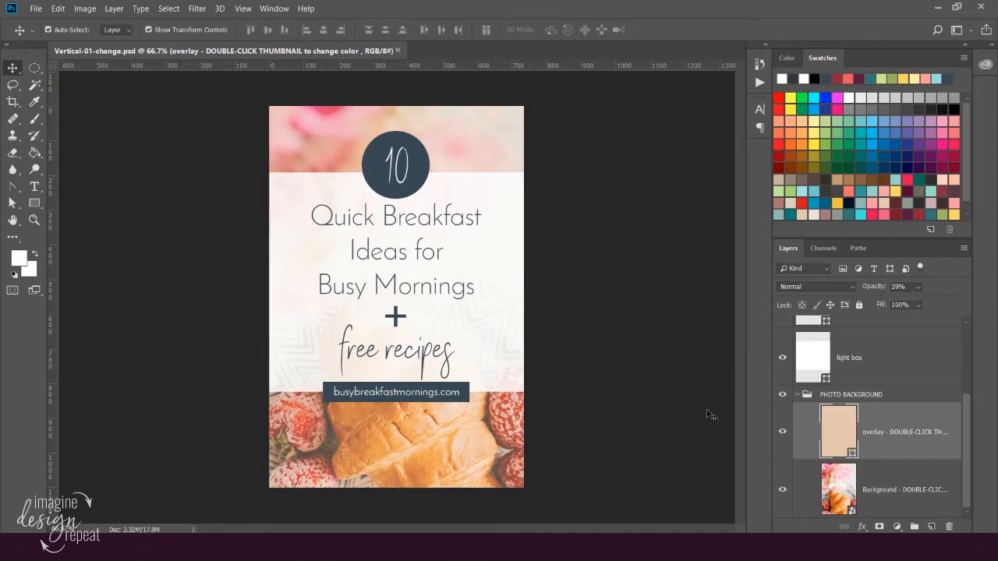
{"action": "left_click", "coordinate": [783, 432]}
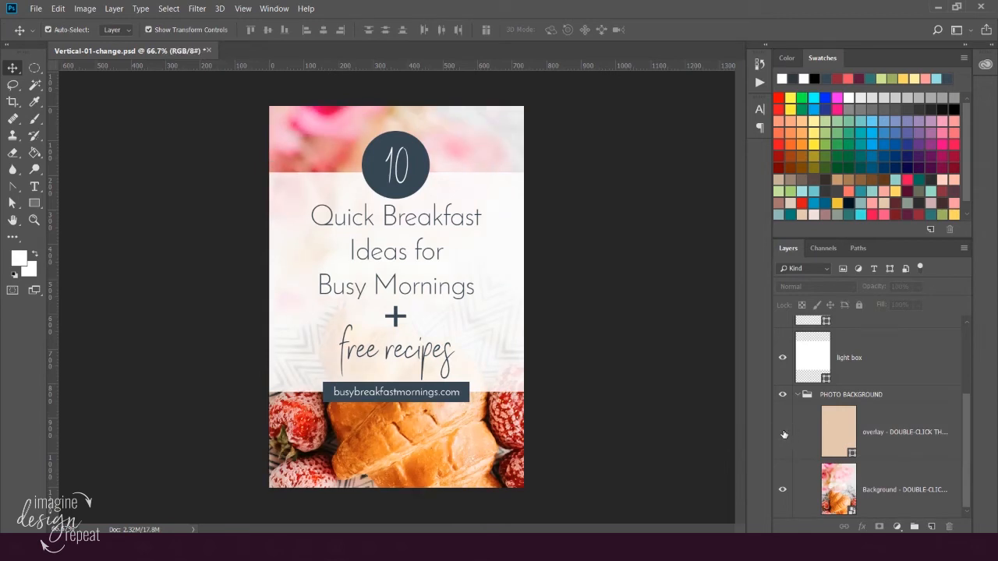
{"action": "left_click", "coordinate": [783, 433]}
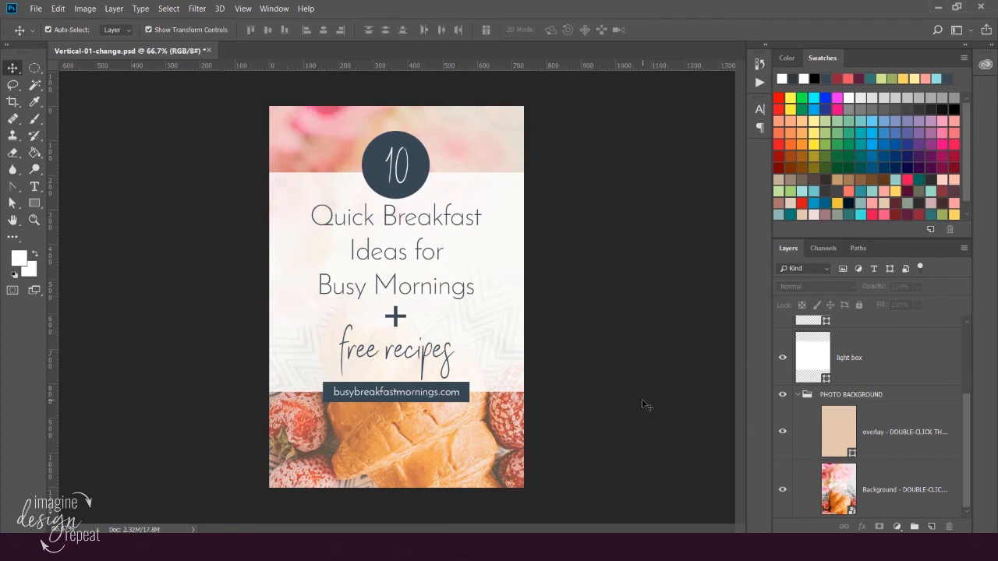
Step: Save the template and export it at 735 x 1102 px as a JPG named Vertical-01-change in the Templates-Vertical folder
{"action": "key", "text": "ctrl+s"}
{"action": "left_click", "coordinate": [38, 9]}
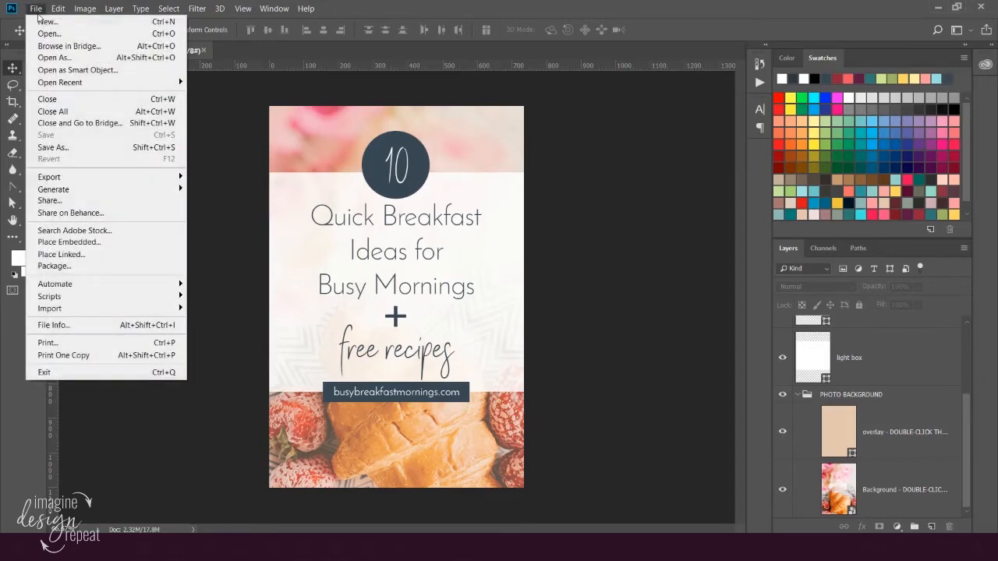
{"action": "mouse_move", "coordinate": [62, 177]}
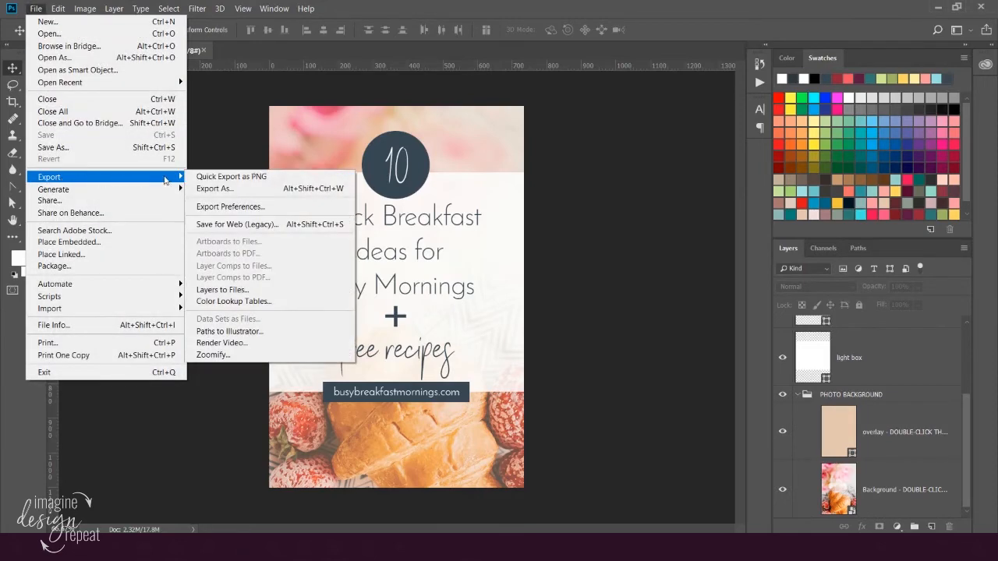
{"action": "left_click", "coordinate": [234, 189]}
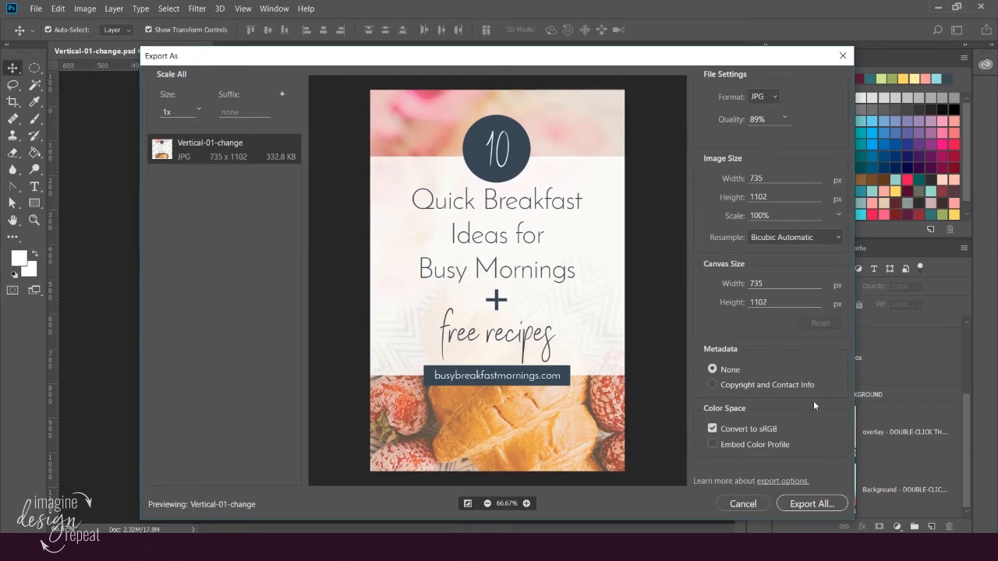
{"action": "left_click", "coordinate": [814, 503]}
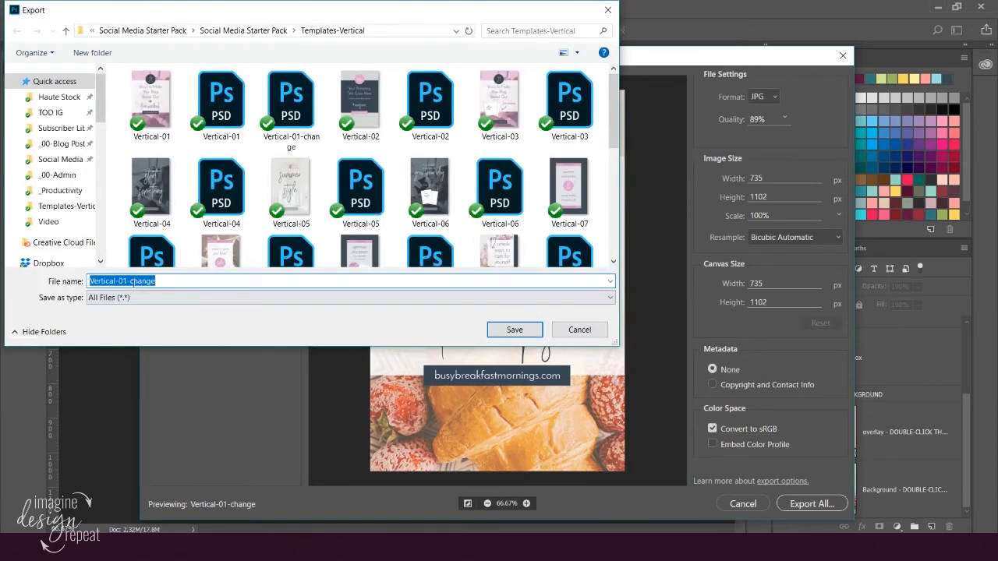
{"action": "left_click", "coordinate": [492, 331]}
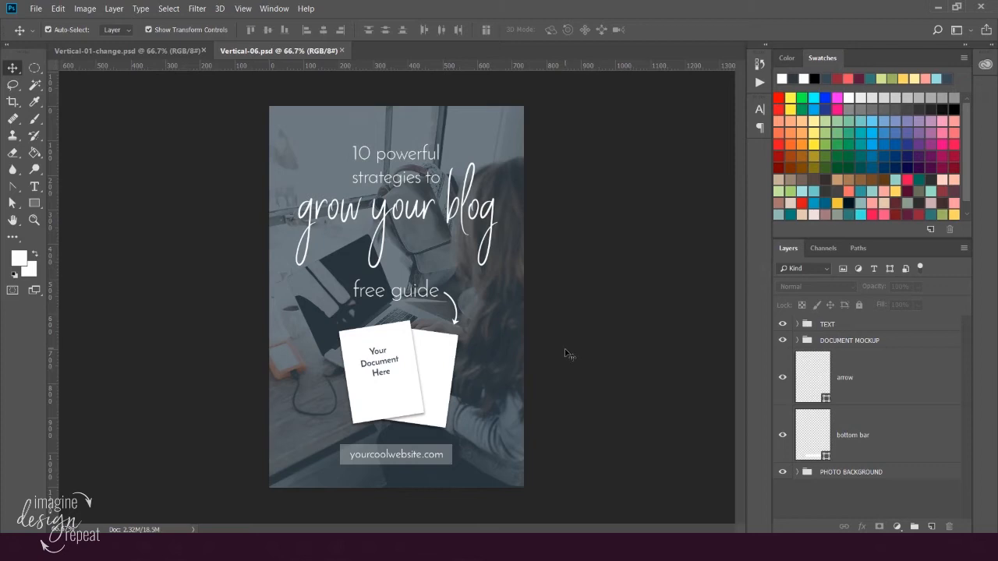
Step: Glance back at Vertical-01-change.psd, and open the Cover smart object of the document mockup in Vertical-06.psd
{"action": "left_click", "coordinate": [128, 52]}
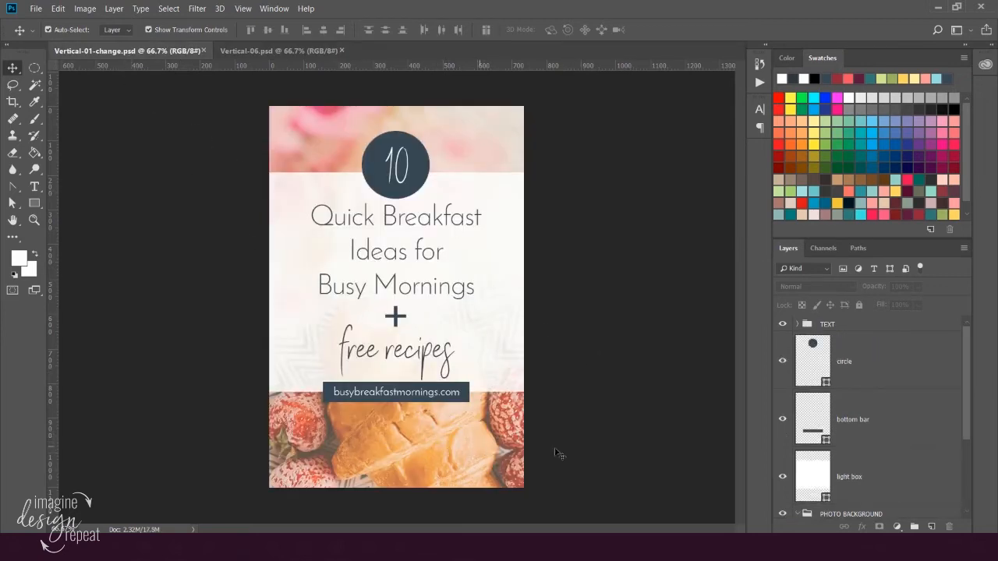
{"action": "scroll", "coordinate": [829, 436], "scroll_direction": "down", "scroll_amount": 3}
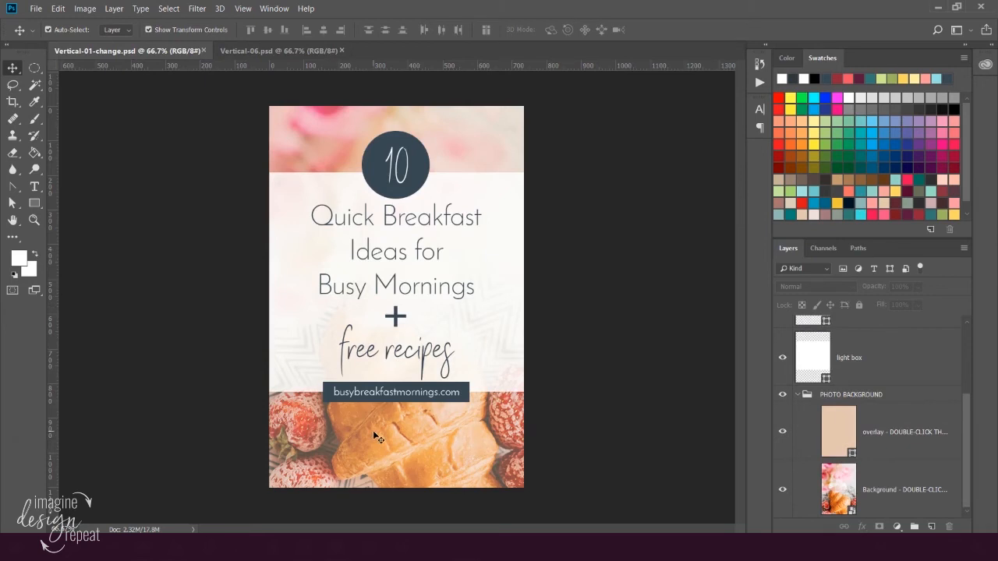
{"action": "left_click", "coordinate": [263, 49]}
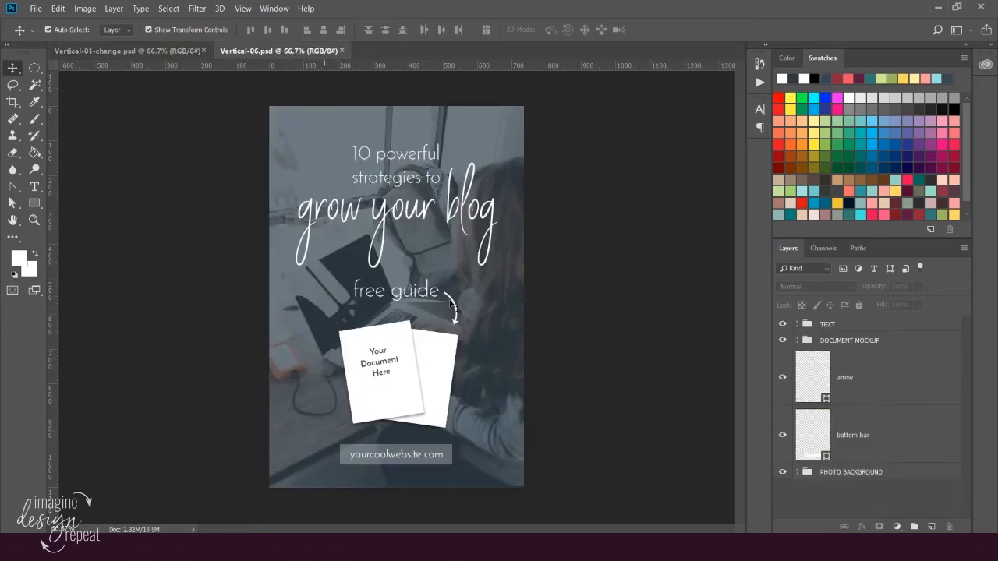
{"action": "left_click", "coordinate": [391, 410]}
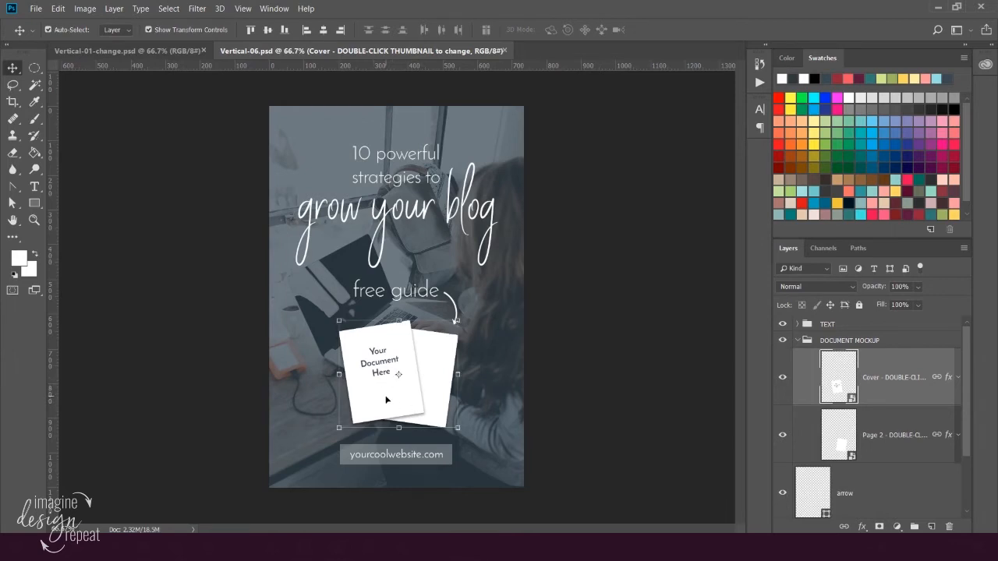
{"action": "double_click", "coordinate": [839, 382]}
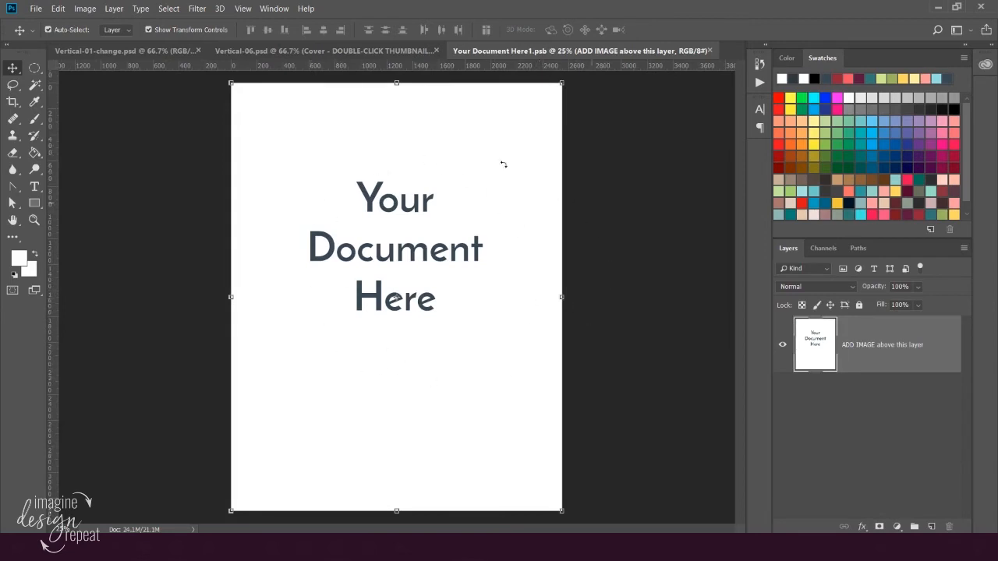
Step: Open both pages of Sample-PDF from the Social Media Starter Pack's Video folder as separate documents
{"action": "left_click", "coordinate": [35, 9]}
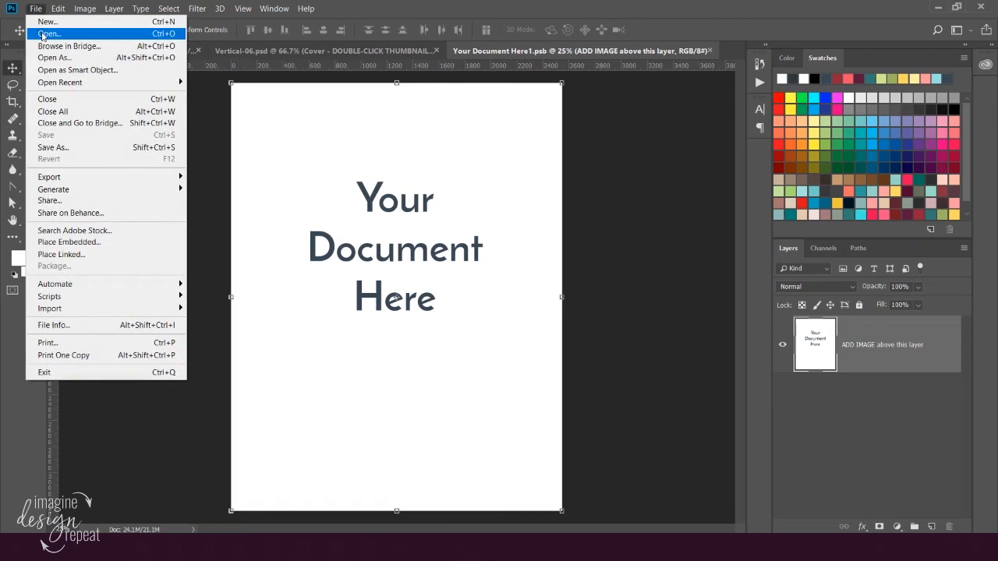
{"action": "left_click", "coordinate": [43, 34]}
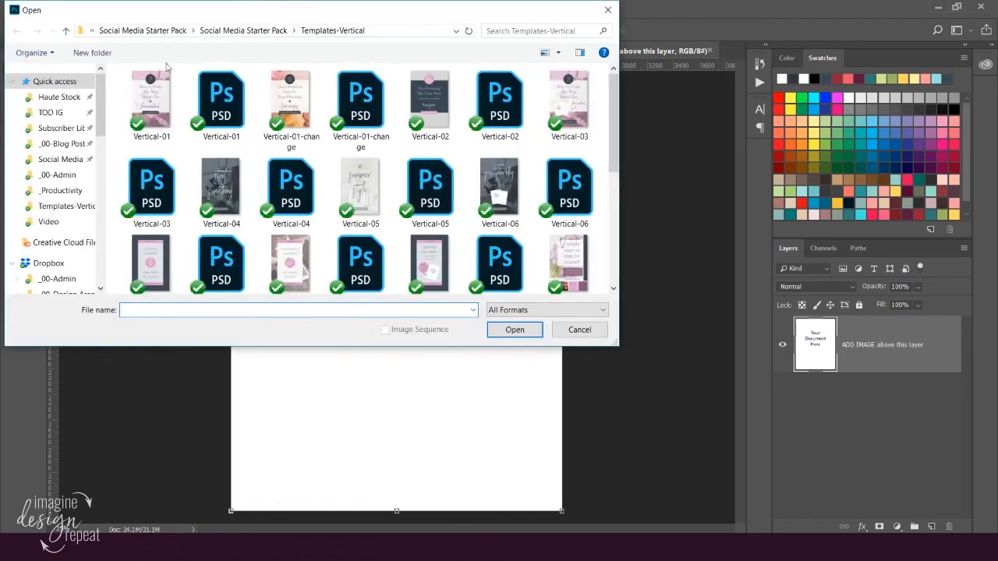
{"action": "left_click", "coordinate": [225, 32]}
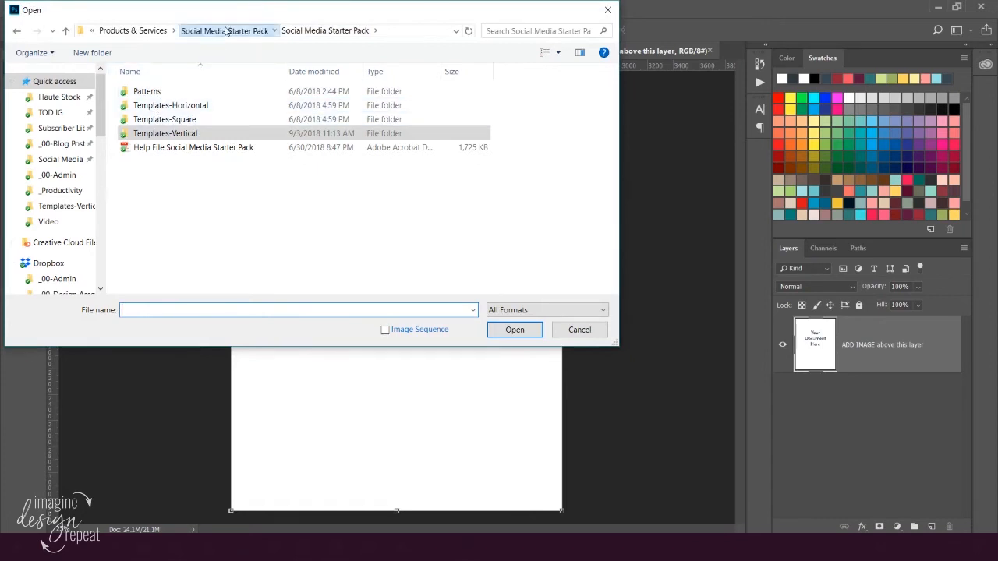
{"action": "left_click", "coordinate": [224, 30]}
{"action": "left_click", "coordinate": [151, 177]}
{"action": "double_click", "coordinate": [151, 177]}
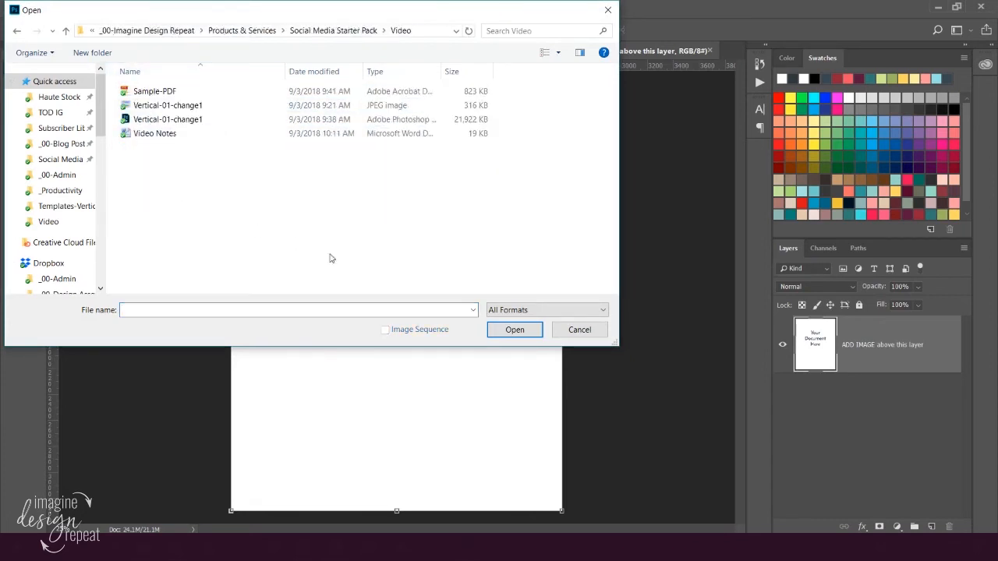
{"action": "left_click", "coordinate": [151, 93]}
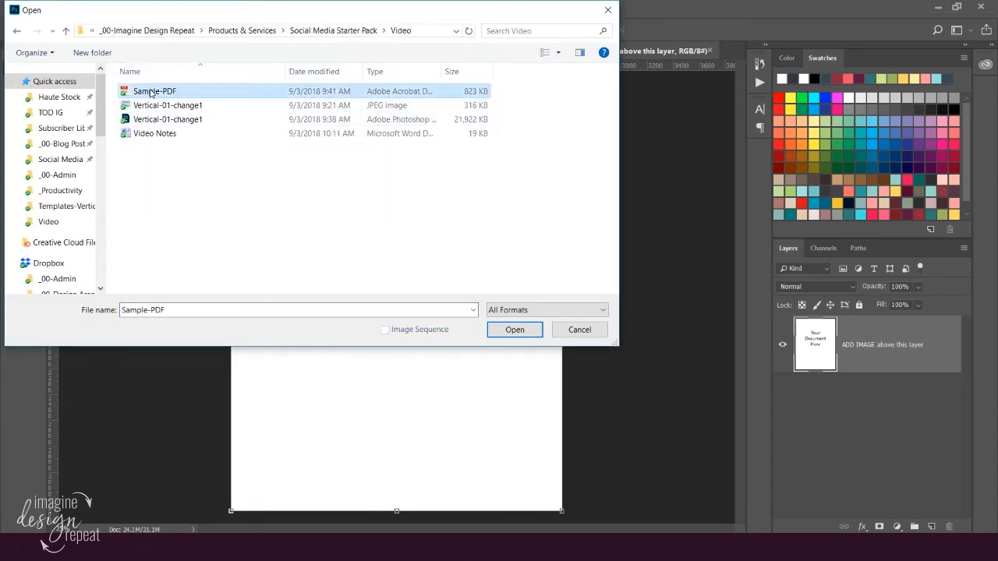
{"action": "double_click", "coordinate": [151, 93]}
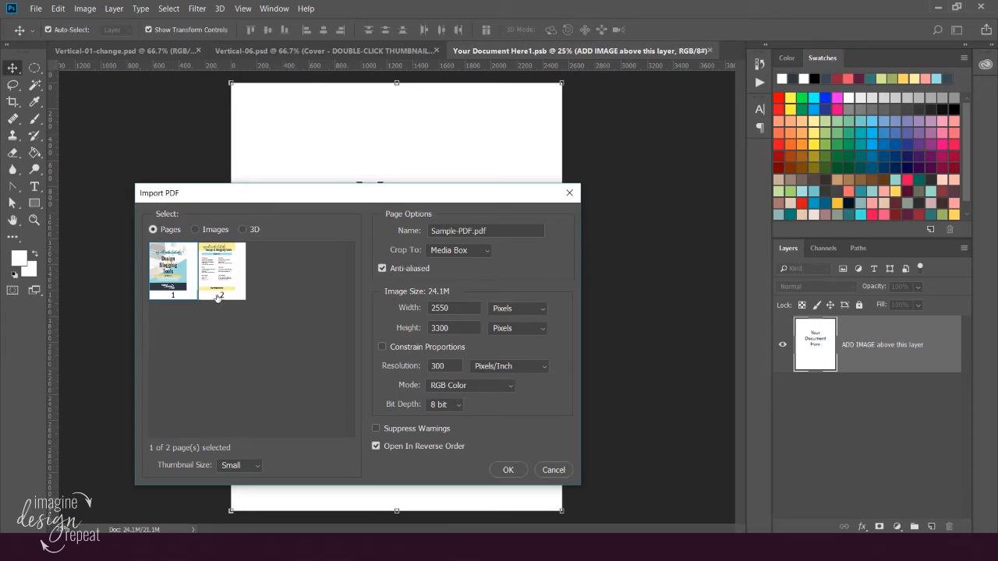
{"action": "left_click", "coordinate": [218, 282], "text": "shift"}
{"action": "left_click", "coordinate": [503, 470]}
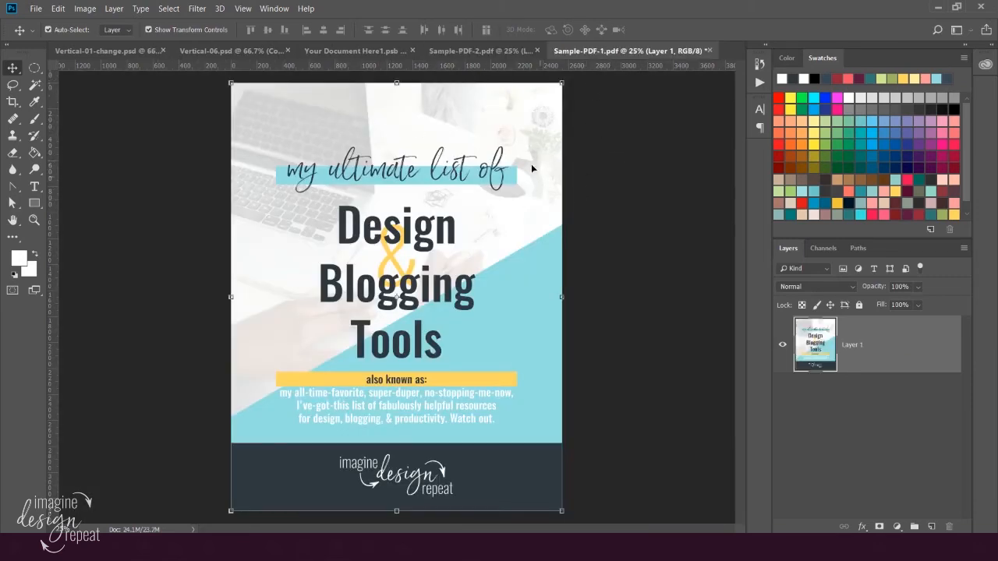
Step: Copy the cover page layer from Sample-PDF-1.pdf into Your Document Here1.psb, covering the whole placeholder page
{"action": "left_click", "coordinate": [479, 51]}
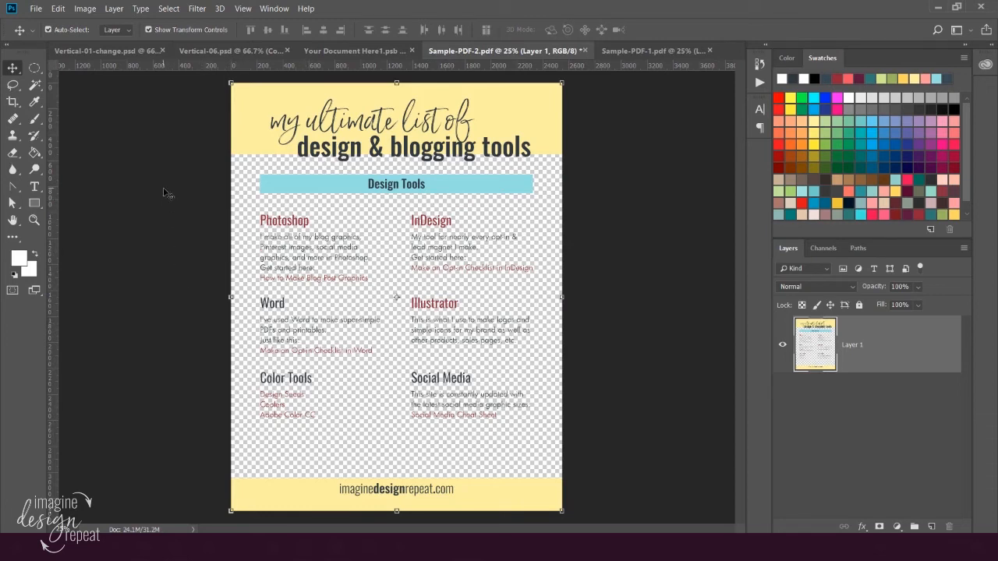
{"action": "left_click", "coordinate": [349, 52]}
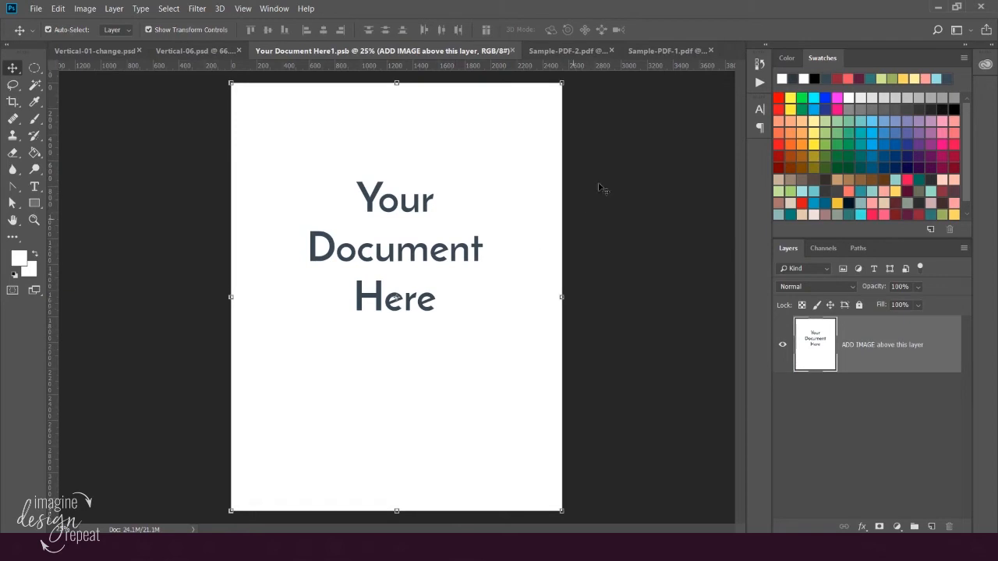
{"action": "left_click", "coordinate": [657, 54]}
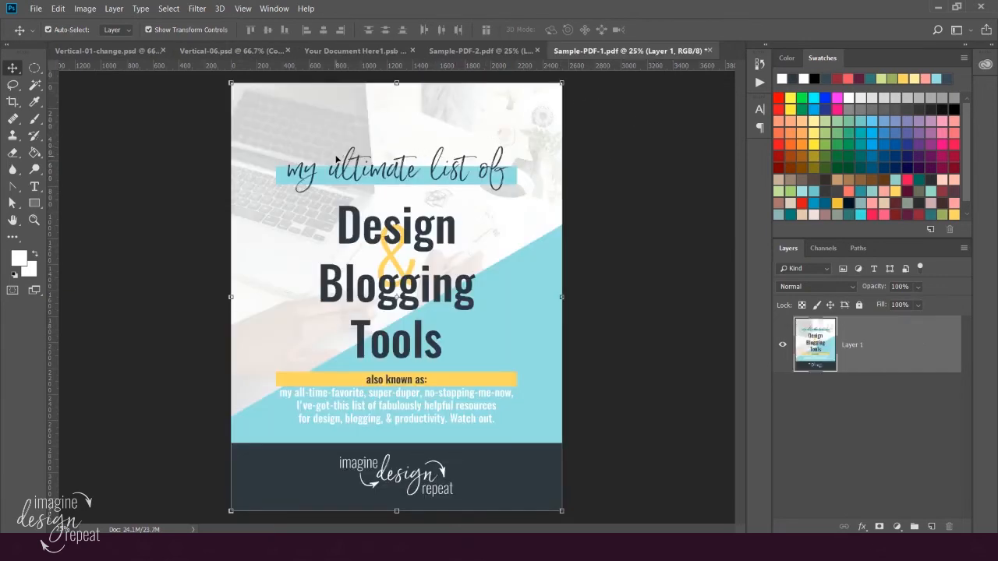
{"action": "left_click_drag", "start_coordinate": [337, 159], "coordinate": [464, 273]}
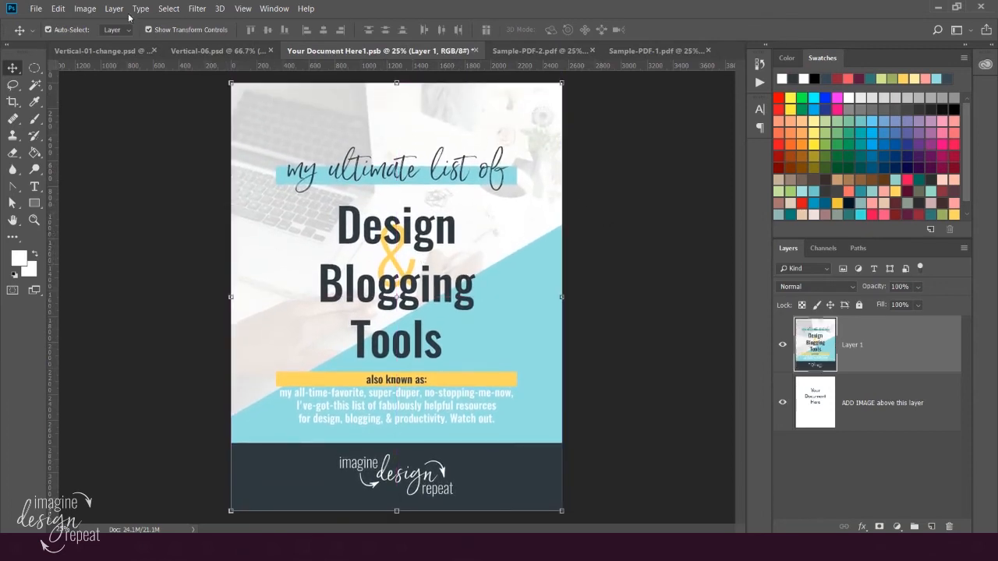
Step: Save and close Your Document Here1.psb, and return to Vertical-06.psd to check the mockup's updated cover
{"action": "left_click", "coordinate": [37, 9]}
{"action": "left_click", "coordinate": [61, 136]}
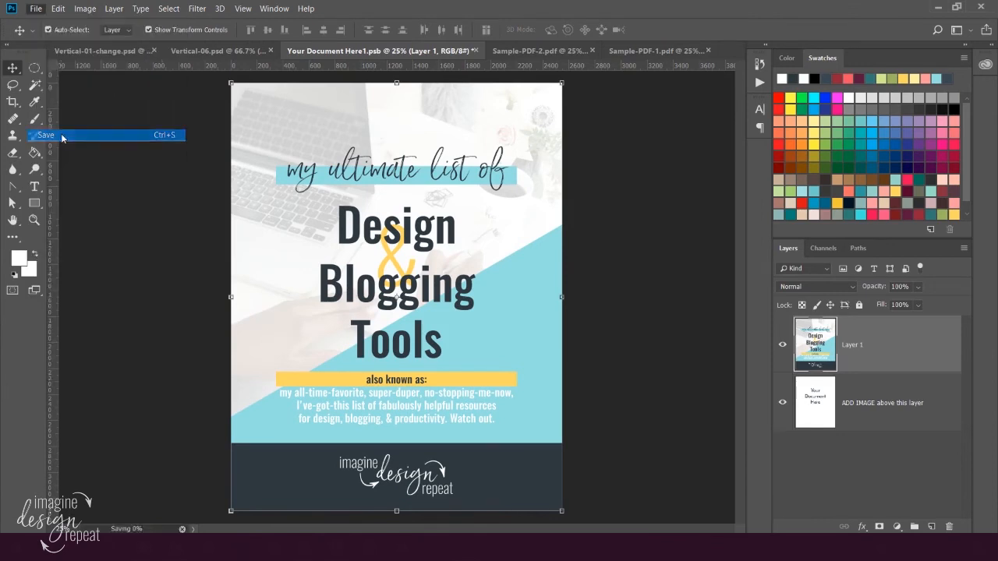
{"action": "left_click", "coordinate": [473, 50]}
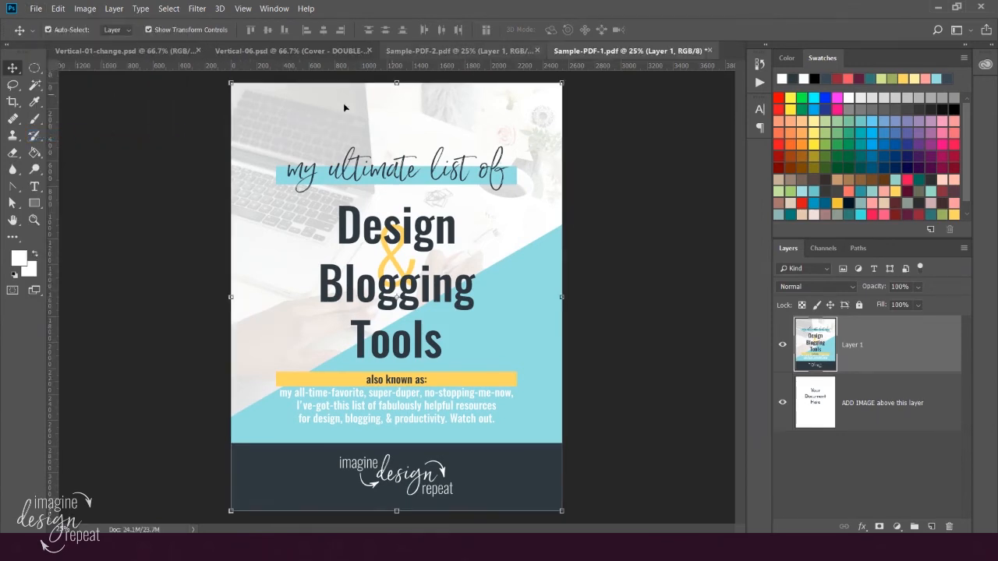
{"action": "left_click", "coordinate": [262, 50]}
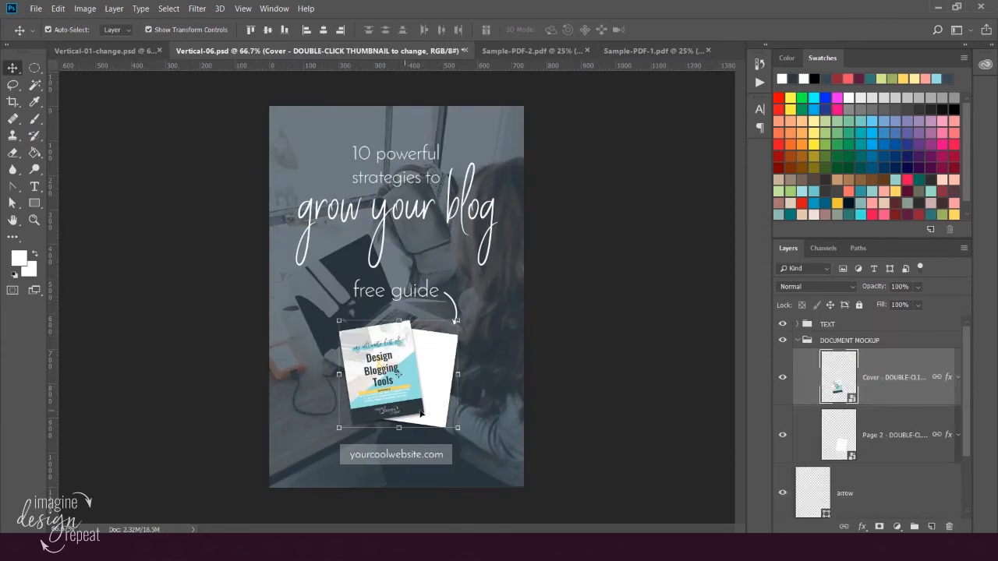
{"action": "left_click", "coordinate": [602, 313]}
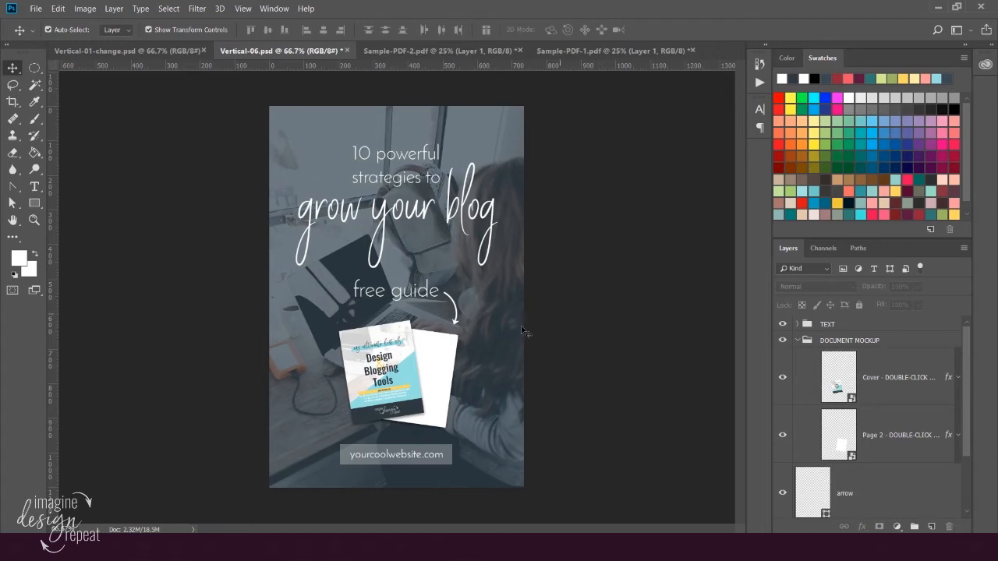
Step: Open the Page 2 smart object of Vertical-06.psd's document mockup, and close Sample-PDF-1.pdf
{"action": "left_click", "coordinate": [444, 356]}
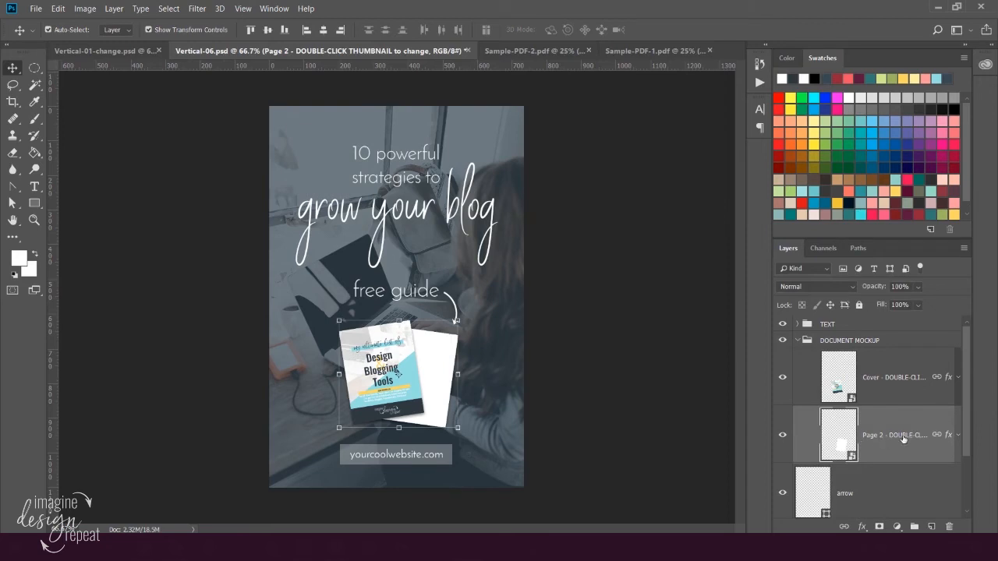
{"action": "double_click", "coordinate": [842, 435]}
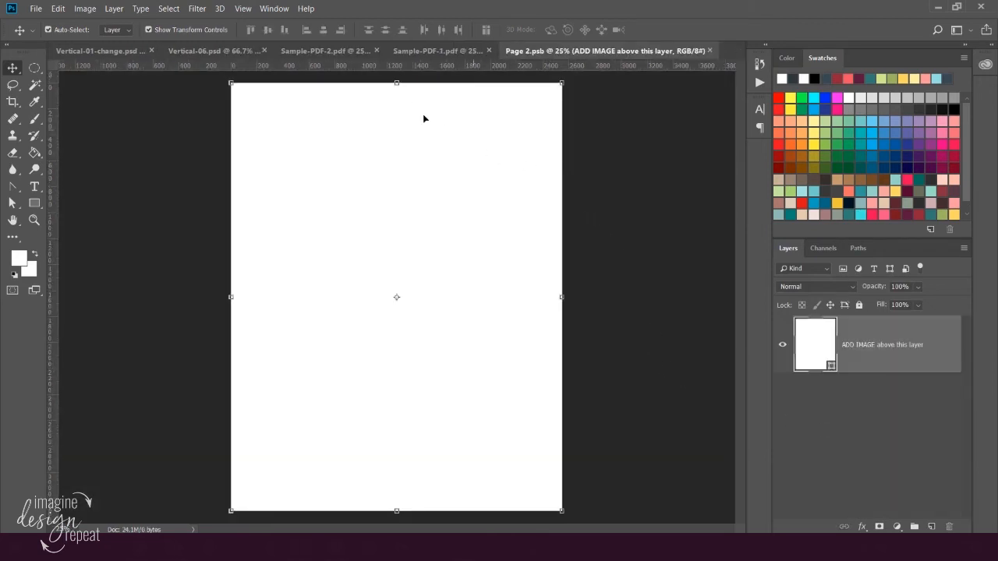
{"action": "left_click", "coordinate": [415, 49]}
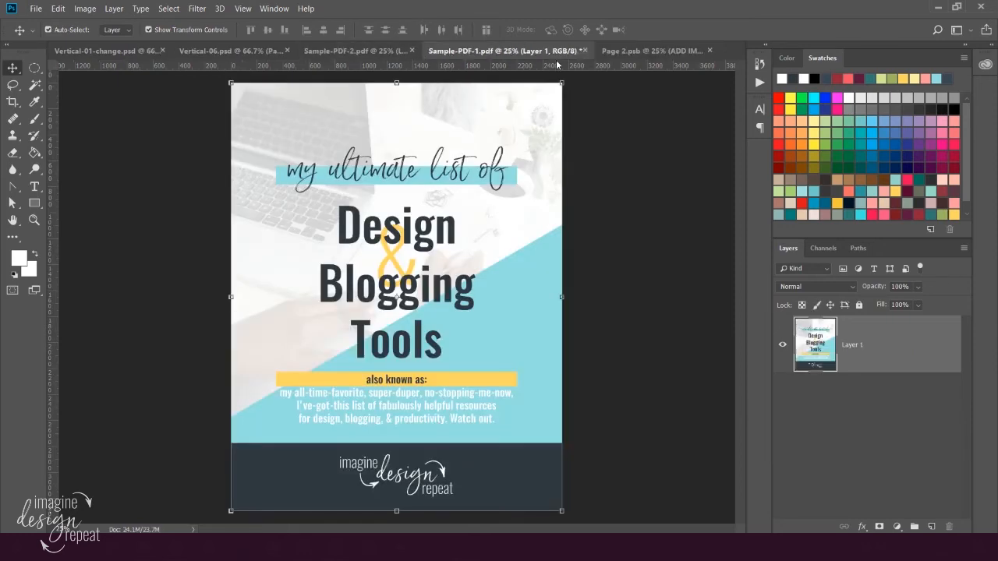
{"action": "left_click", "coordinate": [584, 50]}
{"action": "left_click", "coordinate": [535, 222]}
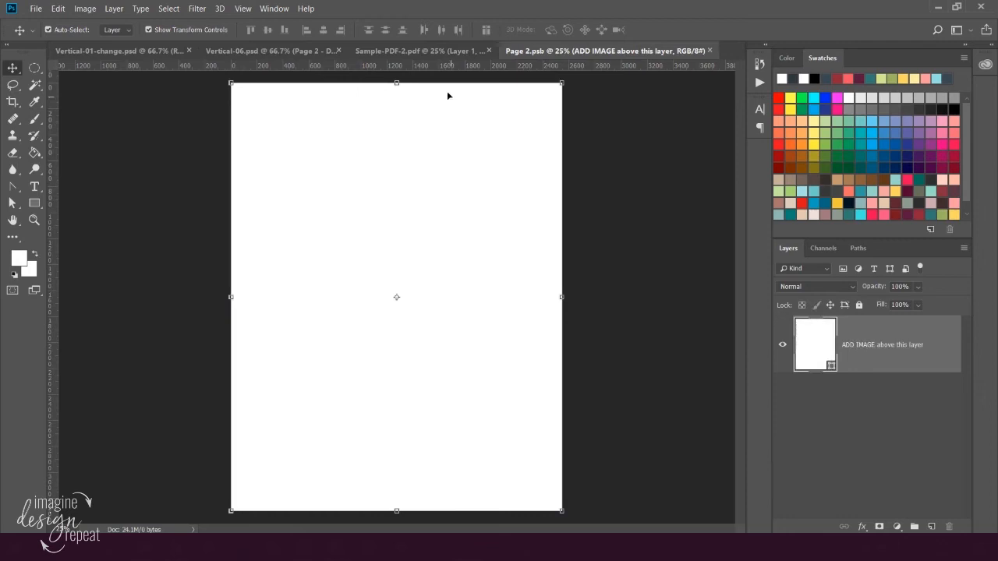
Step: Copy the Design Tools page layer from Sample-PDF-2.pdf into Page 2.psb, aligned to cover the whole white placeholder page
{"action": "left_click", "coordinate": [424, 51]}
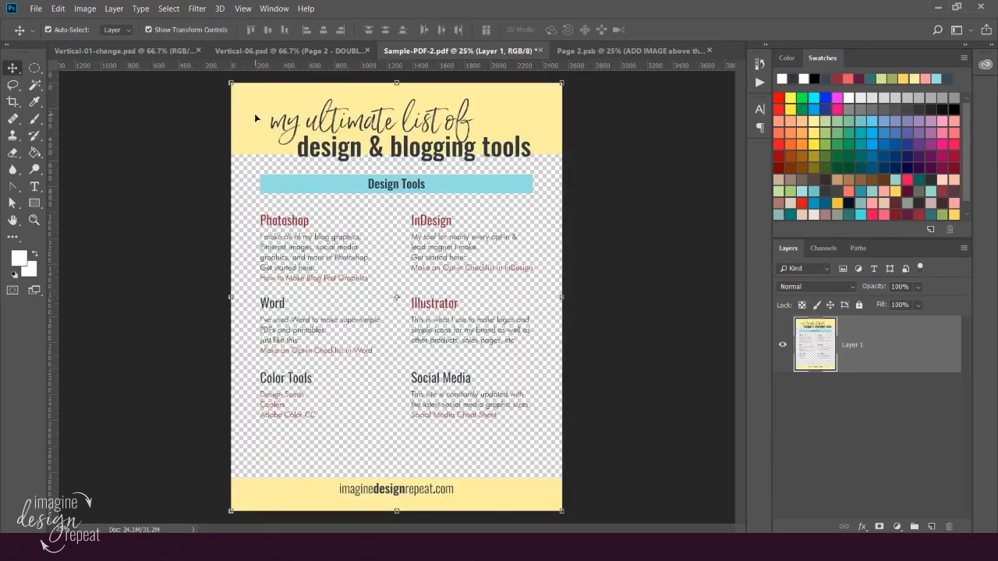
{"action": "left_click_drag", "start_coordinate": [256, 117], "coordinate": [331, 137]}
{"action": "left_click_drag", "start_coordinate": [415, 338], "coordinate": [482, 499]}
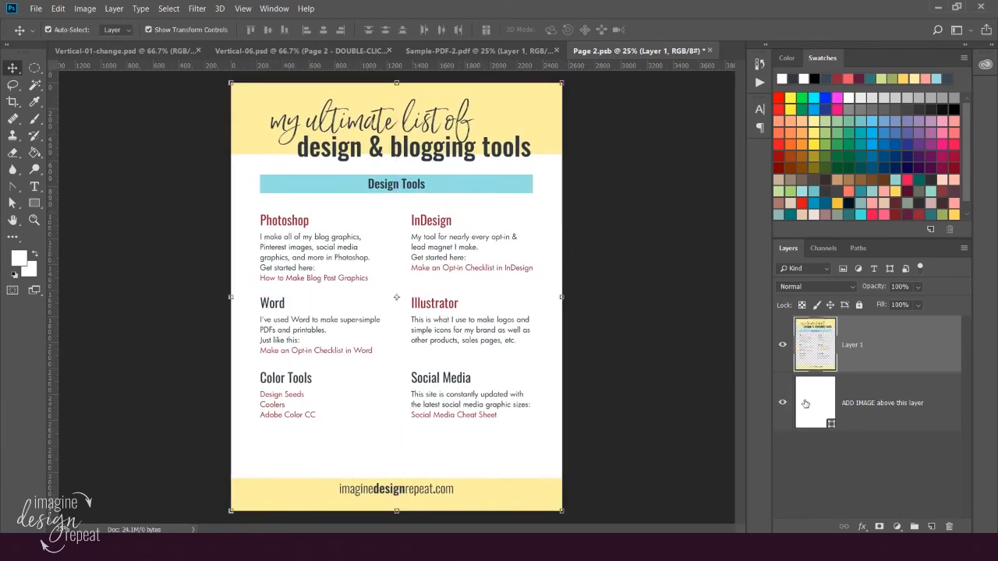
{"action": "left_click", "coordinate": [644, 271]}
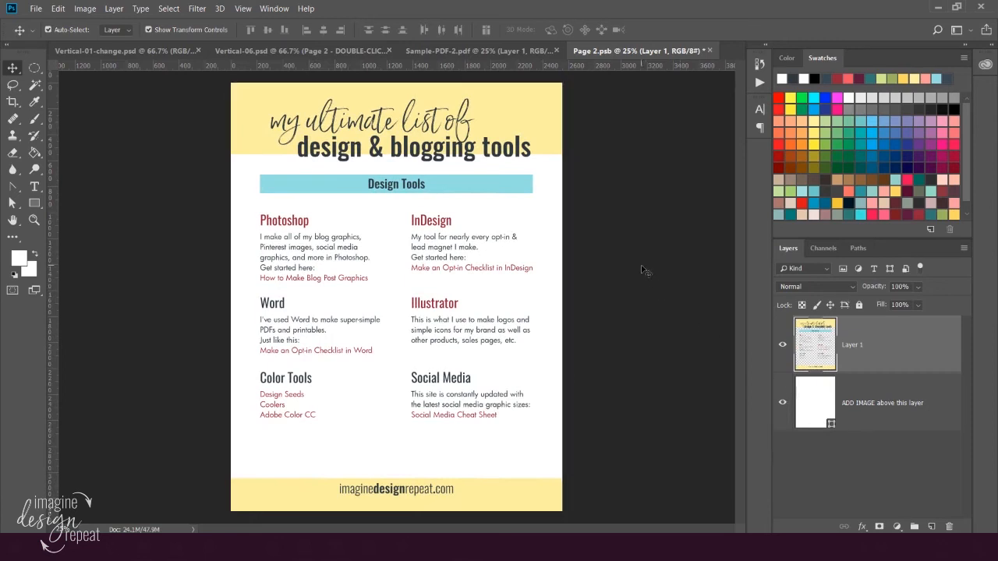
Step: Save and close Page 2.psb, and close Sample-PDF-2.pdf
{"action": "left_click", "coordinate": [35, 8]}
{"action": "left_click", "coordinate": [56, 135]}
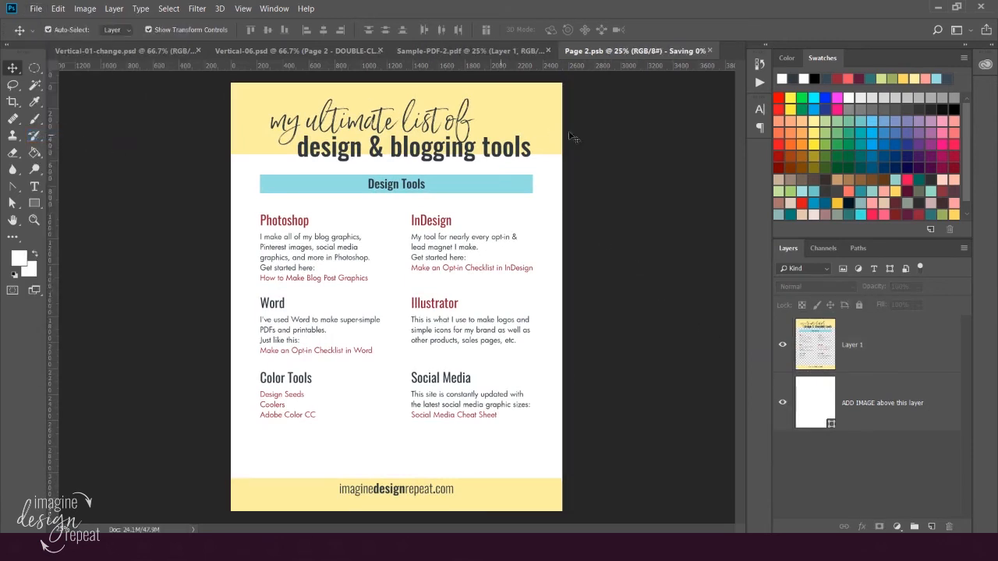
{"action": "left_click", "coordinate": [709, 50]}
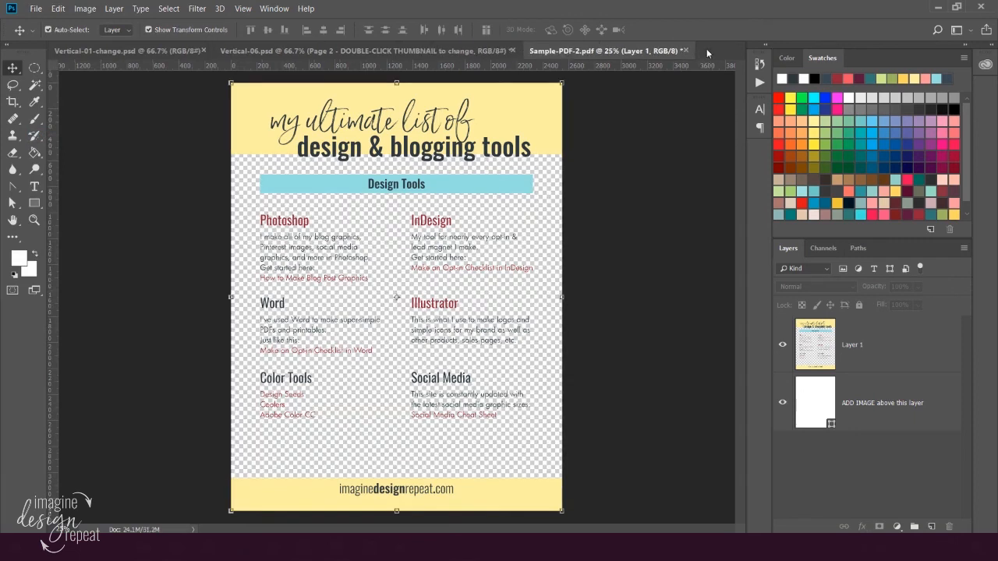
{"action": "left_click", "coordinate": [687, 50]}
{"action": "left_click", "coordinate": [525, 218]}
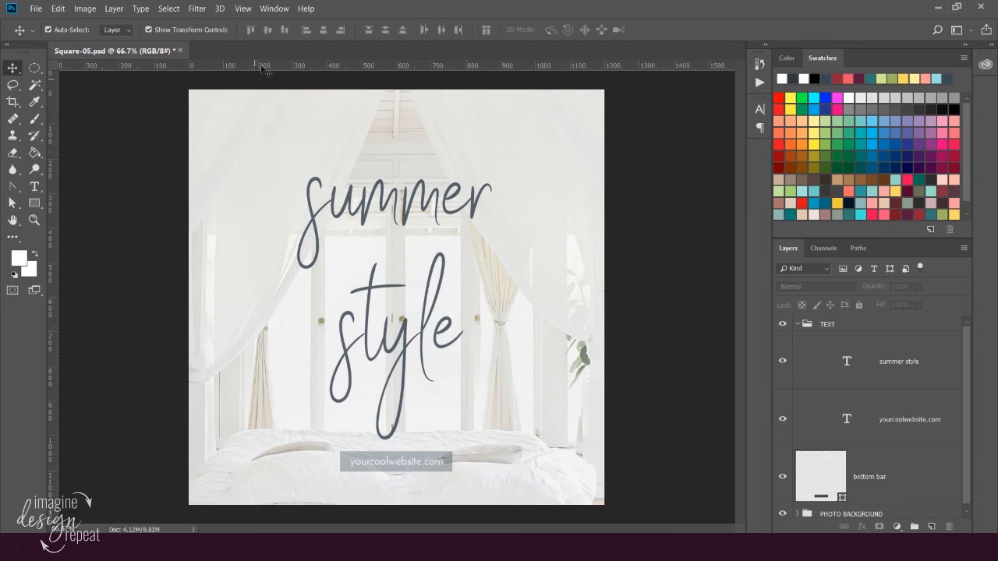
Step: Show the Glyphs panel for Square-05.psd and browse the alternate letters and ligatures of the Stay Classy SLDT font
{"action": "left_click", "coordinate": [272, 10]}
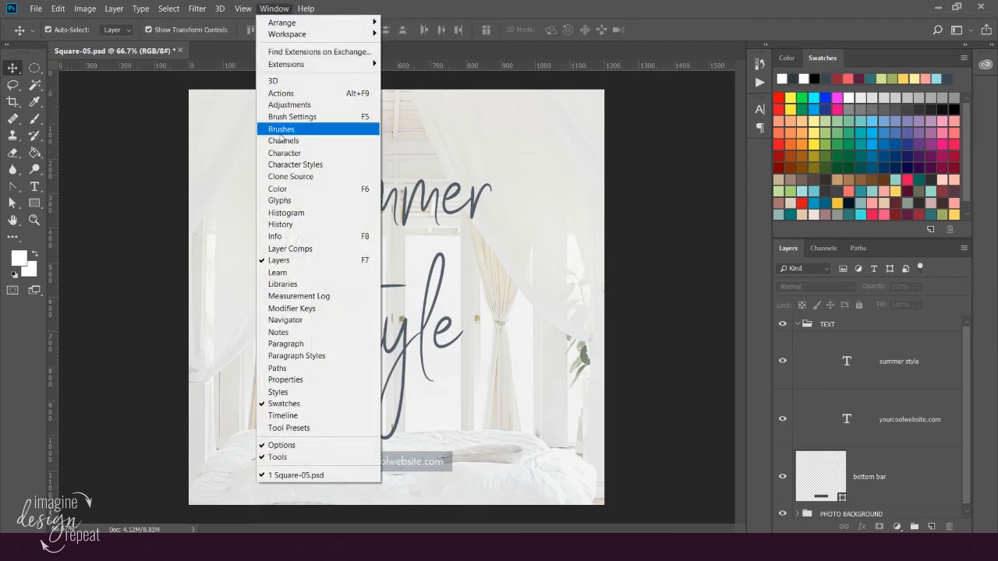
{"action": "left_click", "coordinate": [279, 200]}
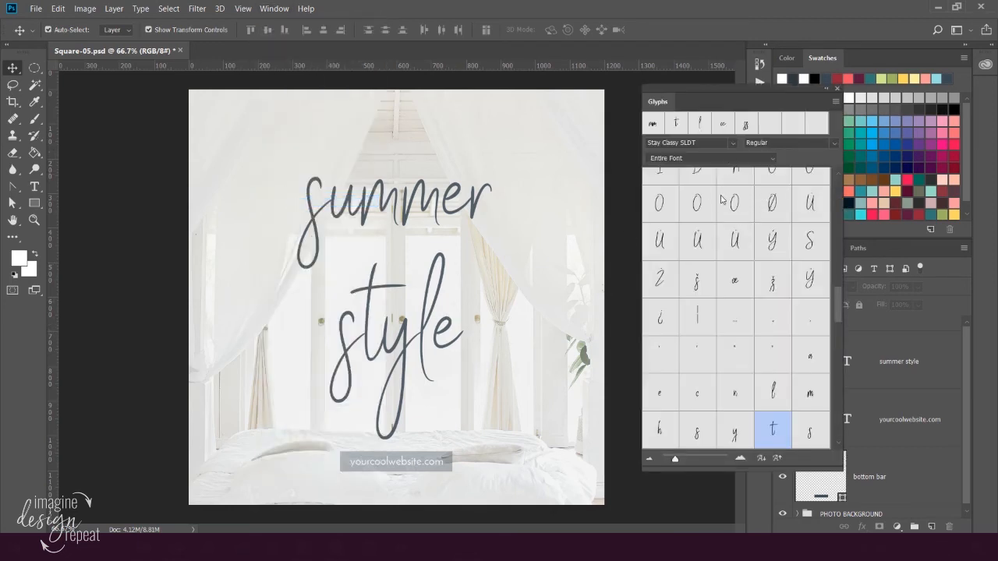
{"action": "scroll", "coordinate": [792, 310], "scroll_direction": "down", "scroll_amount": 5}
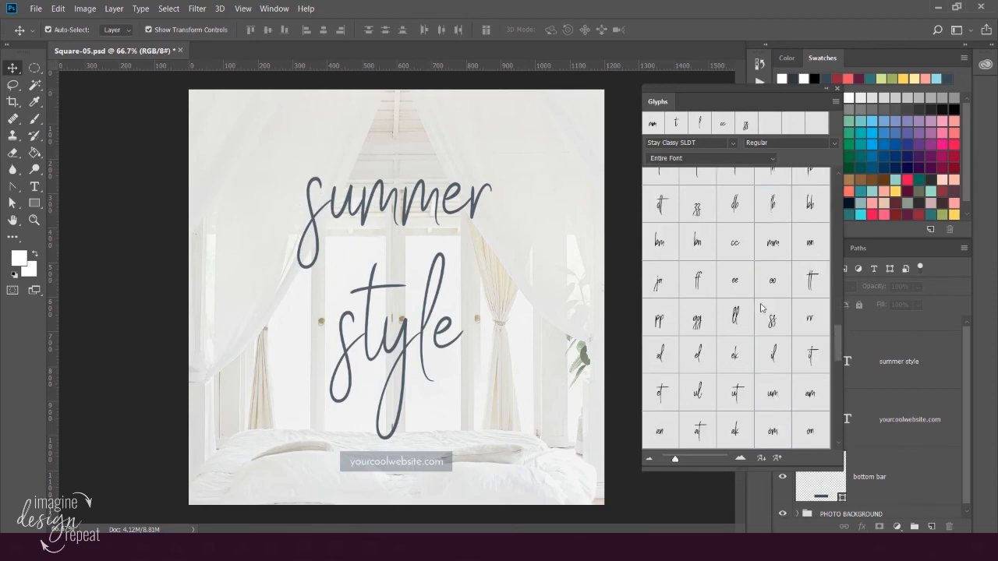
Step: Replace the t of "style" in the summer style text with the alternate t glyph that has a long crossbar
{"action": "left_click", "coordinate": [382, 337]}
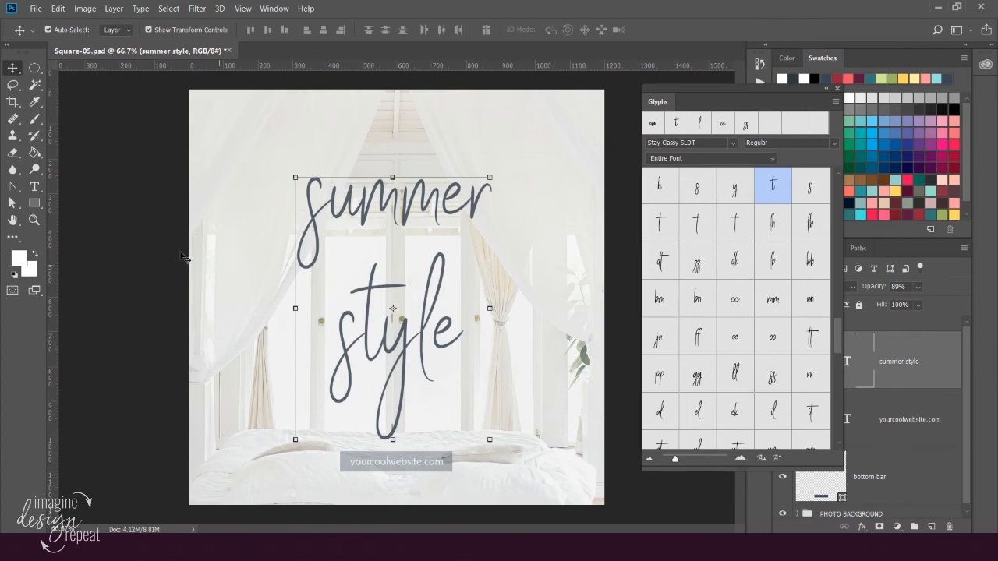
{"action": "left_click", "coordinate": [35, 188]}
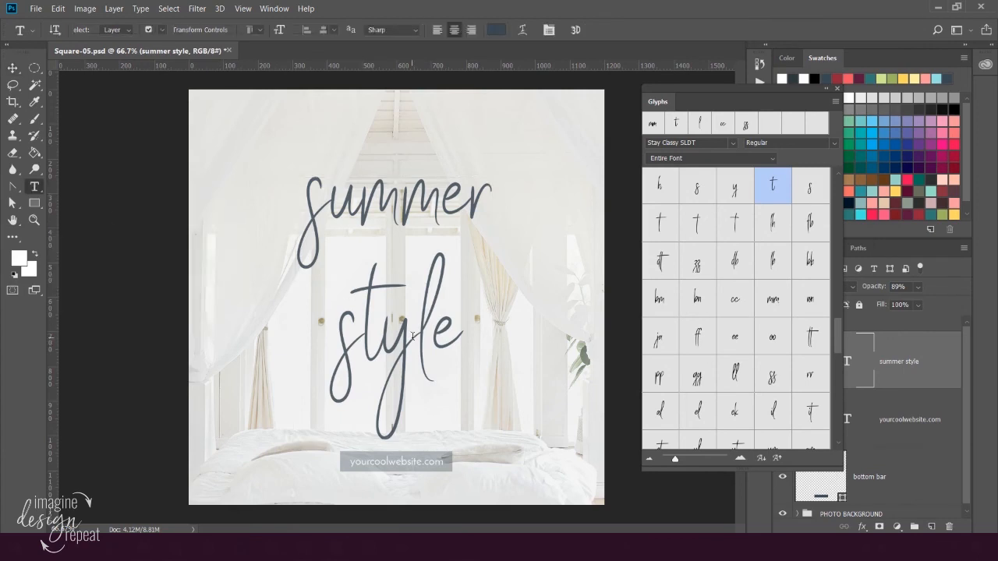
{"action": "left_click_drag", "start_coordinate": [363, 329], "coordinate": [376, 330]}
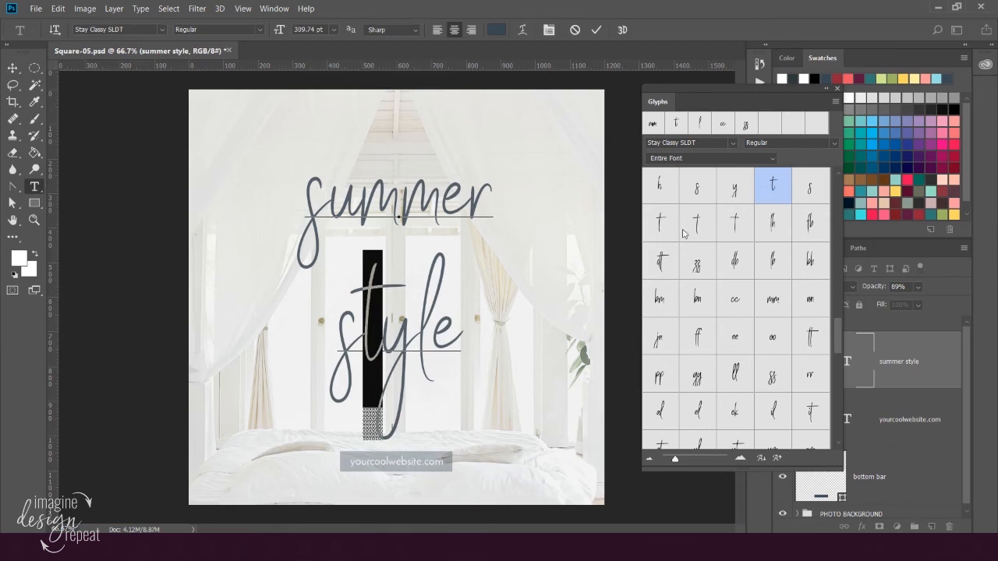
{"action": "mouse_move", "coordinate": [375, 432]}
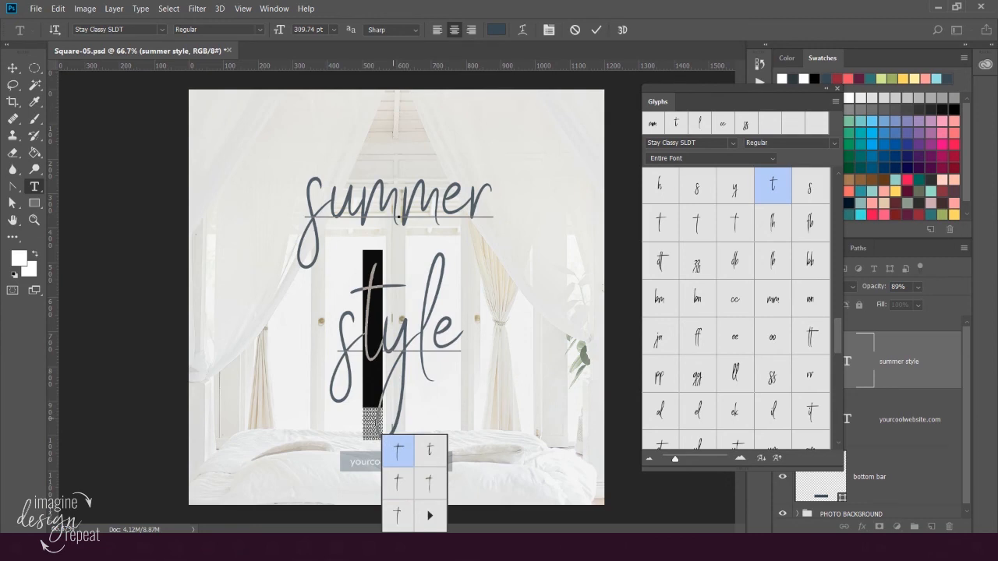
{"action": "left_click", "coordinate": [397, 482]}
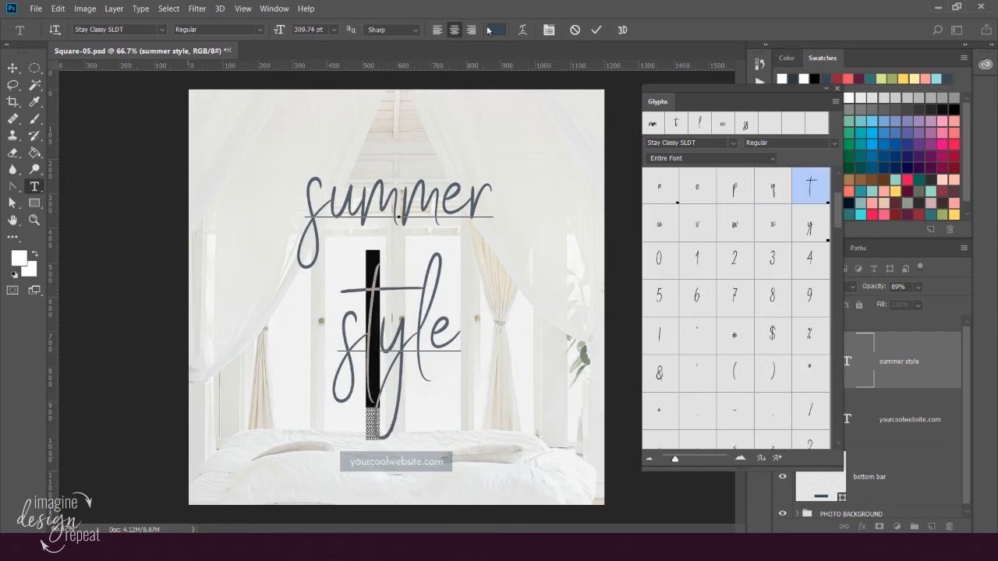
{"action": "left_click", "coordinate": [595, 33]}
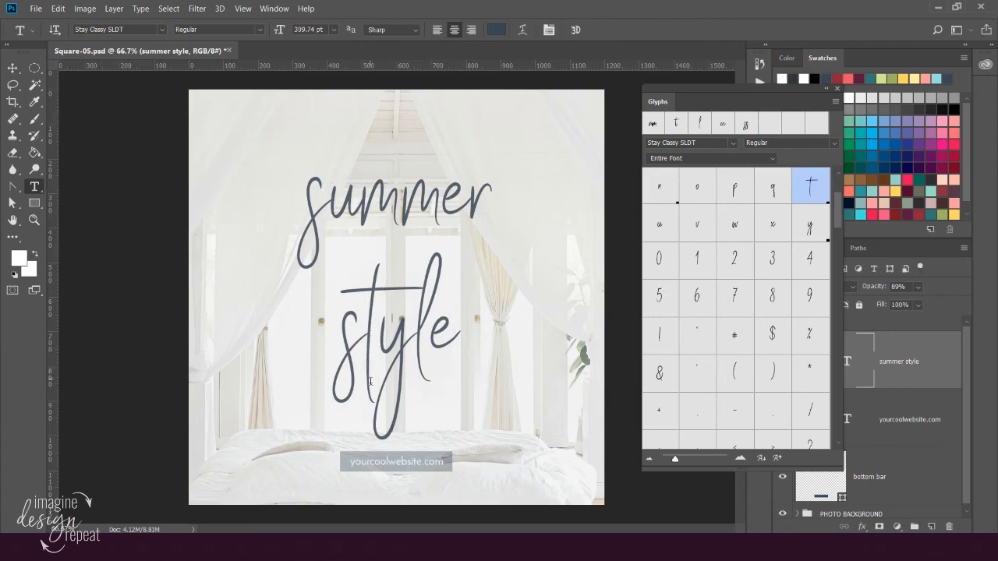
Step: Replace the s of "style" with the alternate s glyph that has a shorter lower loop
{"action": "left_click_drag", "start_coordinate": [368, 354], "coordinate": [347, 352]}
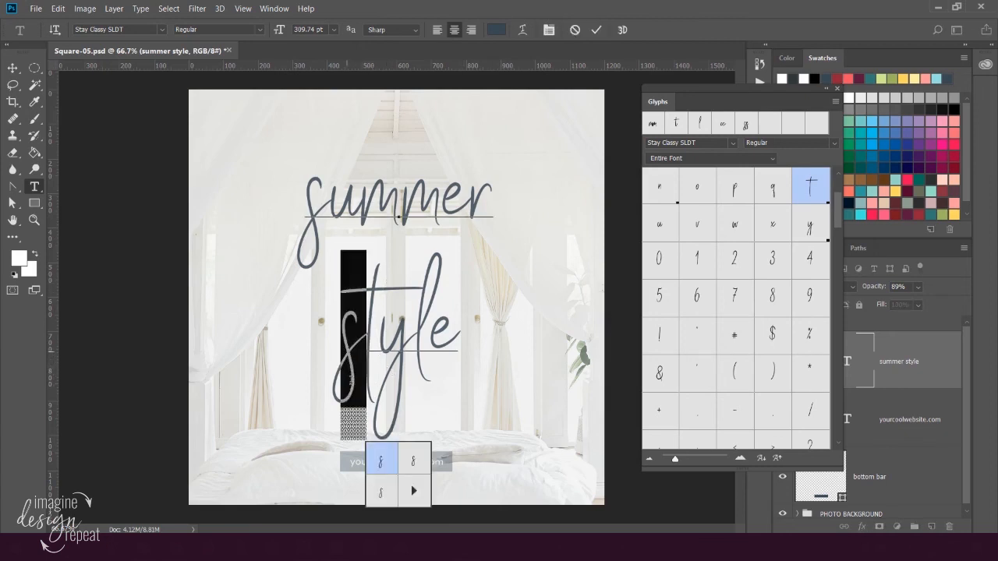
{"action": "key", "text": "ctrl+z"}
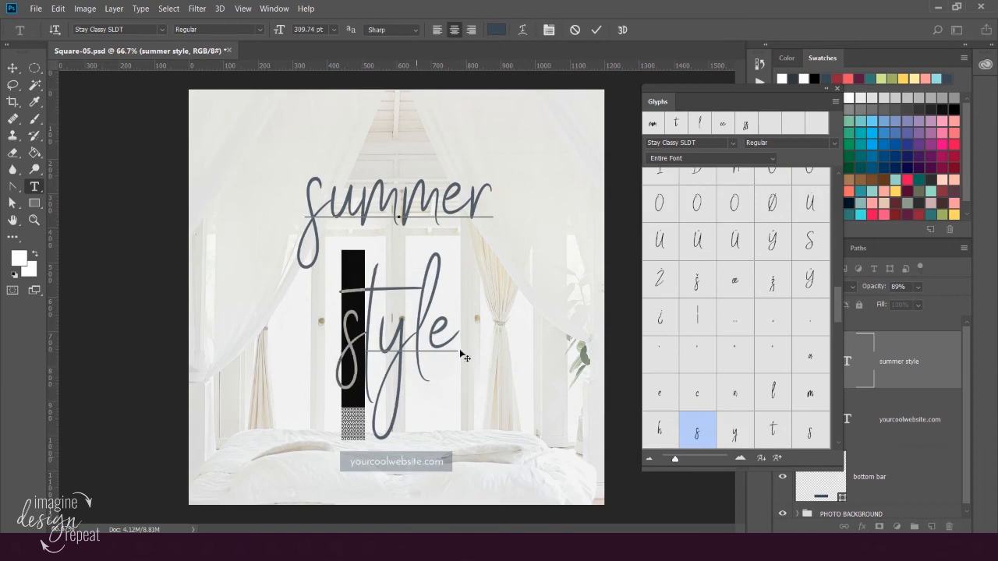
{"action": "left_click", "coordinate": [597, 30]}
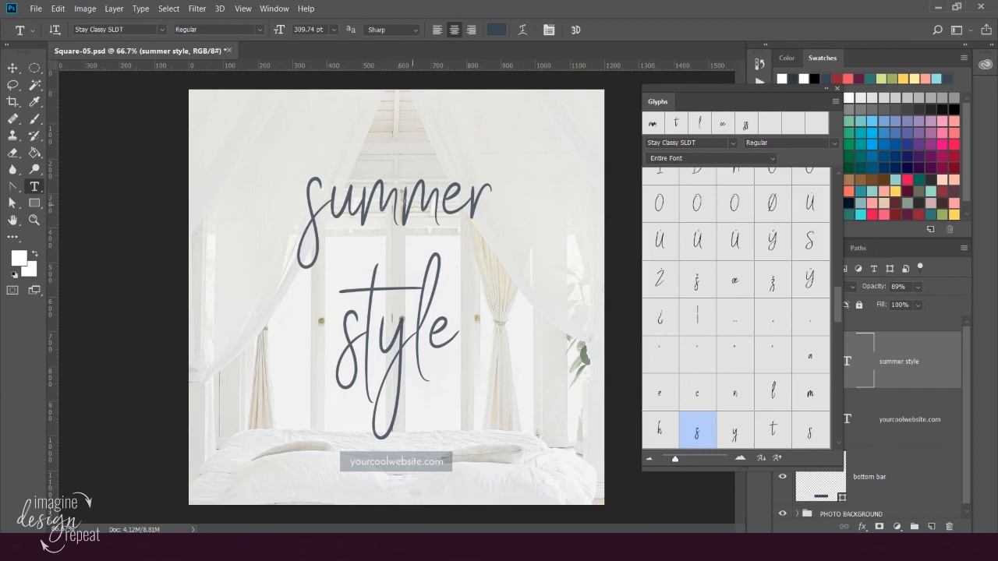
Step: Replace the first m of "summer" with the mm ligature from the Stay Classy SLDT glyphs
{"action": "left_click", "coordinate": [361, 201]}
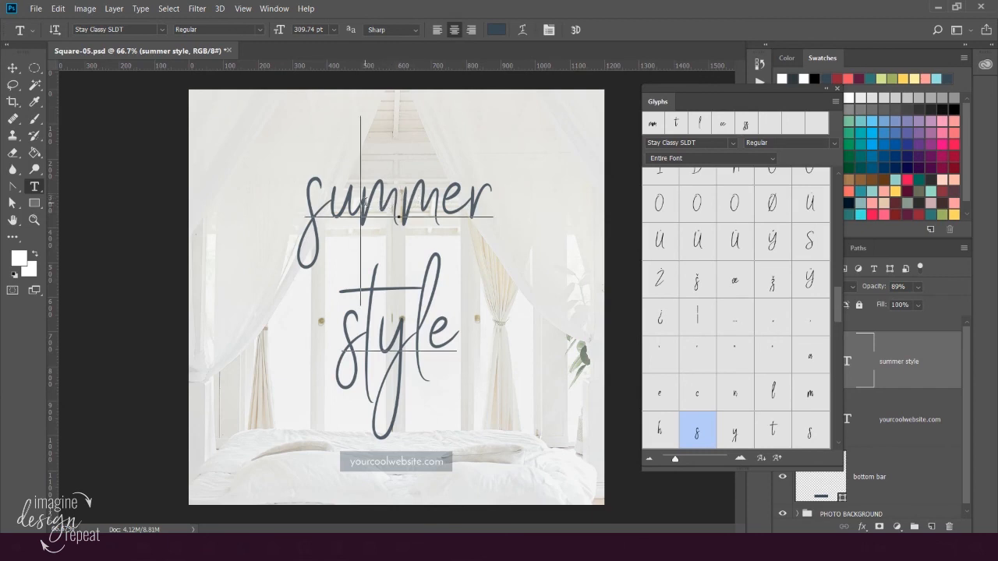
{"action": "left_click_drag", "start_coordinate": [362, 201], "coordinate": [388, 203]}
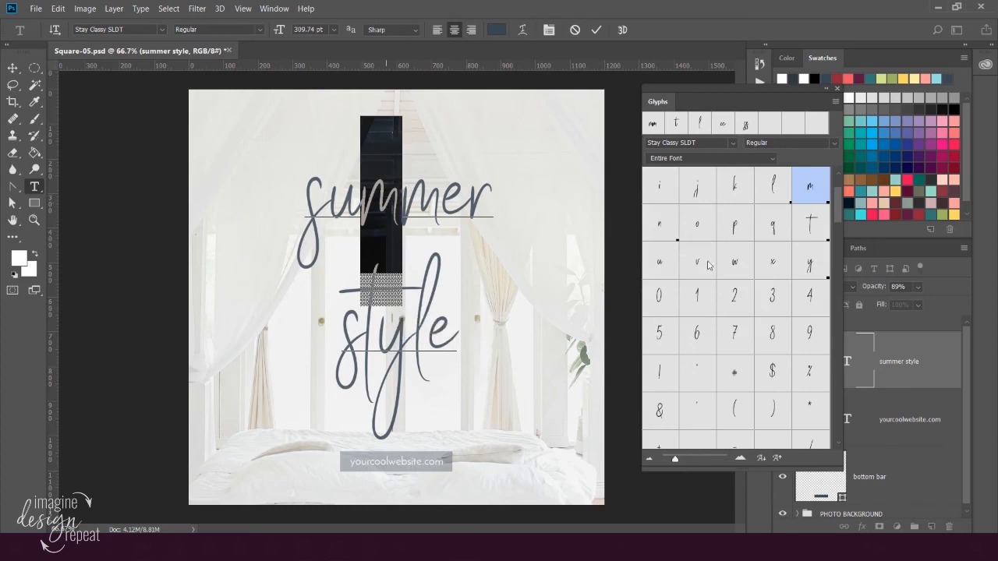
{"action": "scroll", "coordinate": [780, 238], "scroll_direction": "down", "scroll_amount": 5}
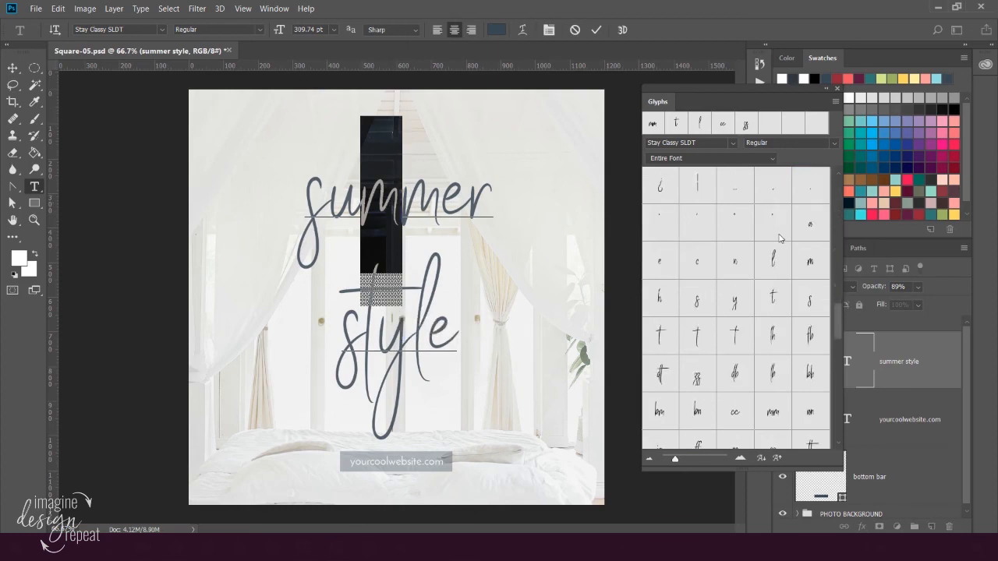
{"action": "scroll", "coordinate": [779, 238], "scroll_direction": "down", "scroll_amount": 2}
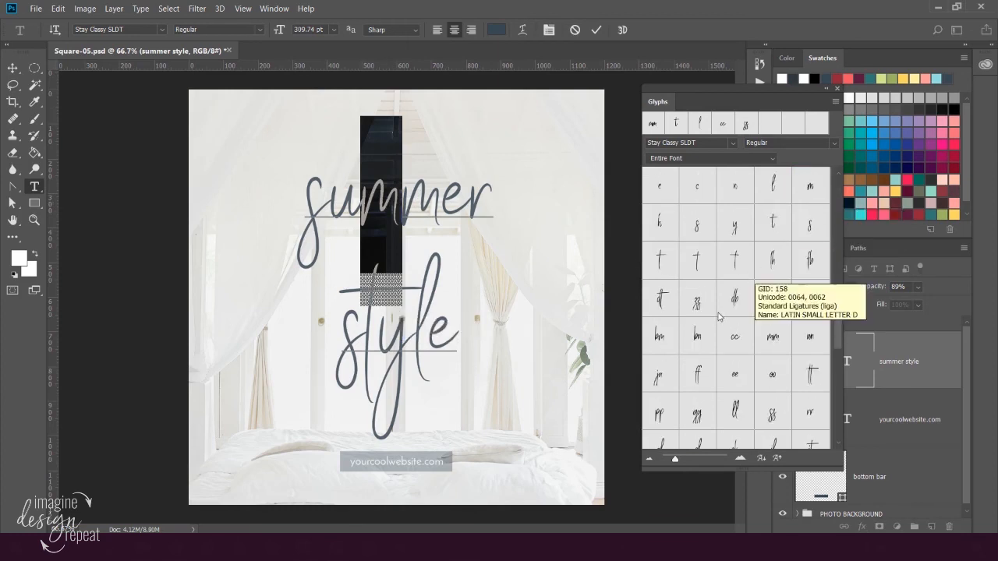
{"action": "scroll", "coordinate": [780, 242], "scroll_direction": "down", "scroll_amount": 2}
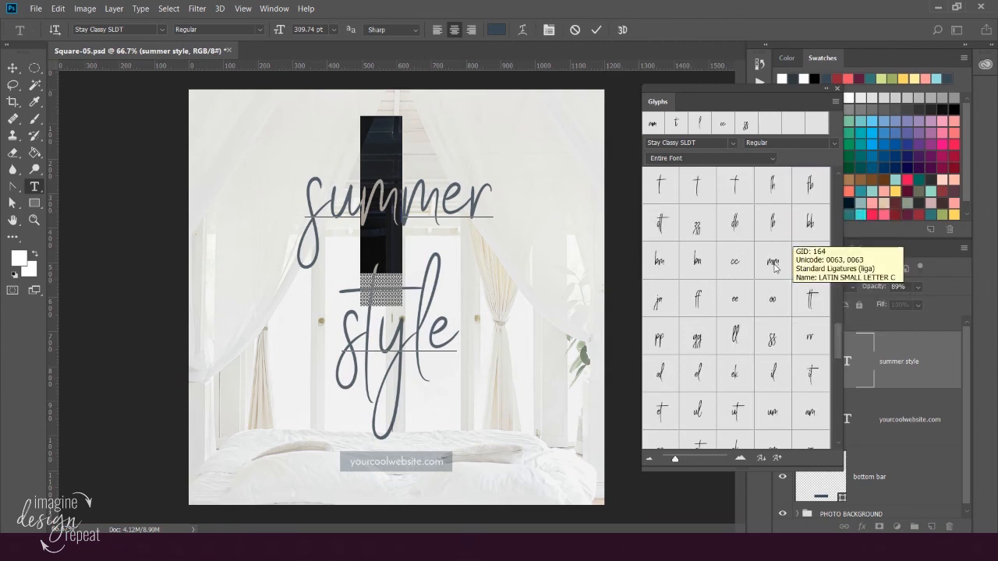
{"action": "double_click", "coordinate": [774, 266]}
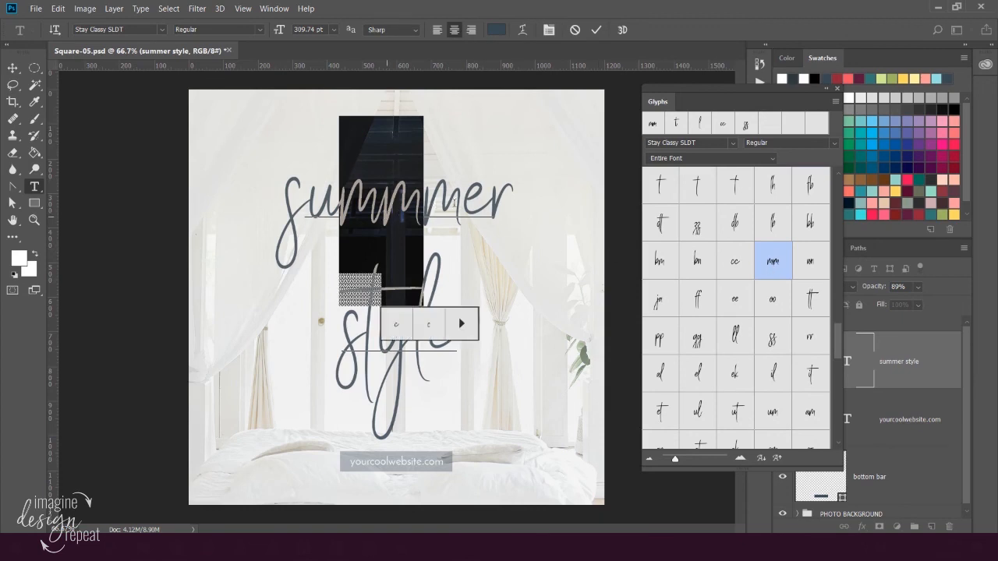
Step: Delete the surplus m after the ligature in "summer", commit the text edit and deselect the layer with the Move tool
{"action": "left_click", "coordinate": [457, 202]}
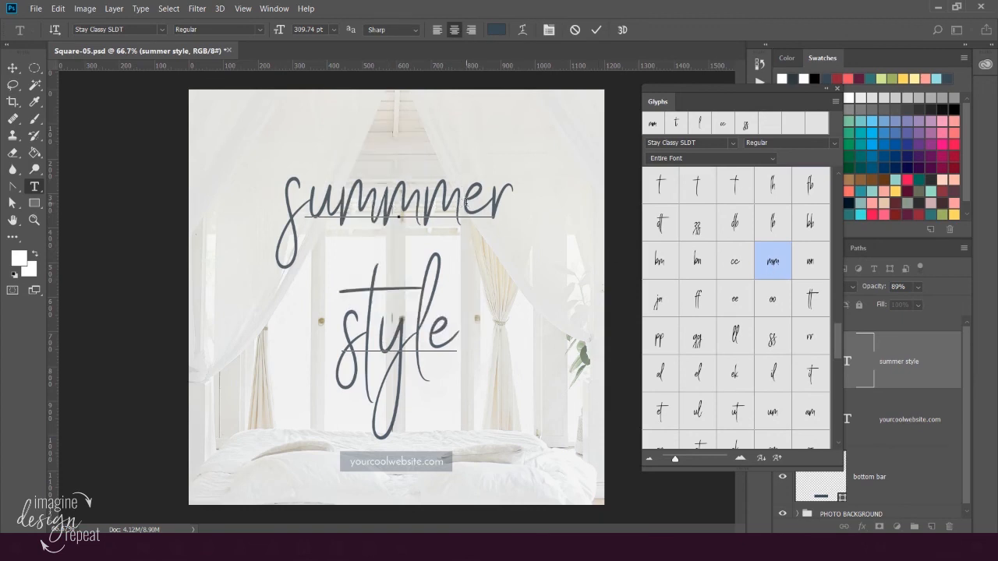
{"action": "key", "text": "BackSpace"}
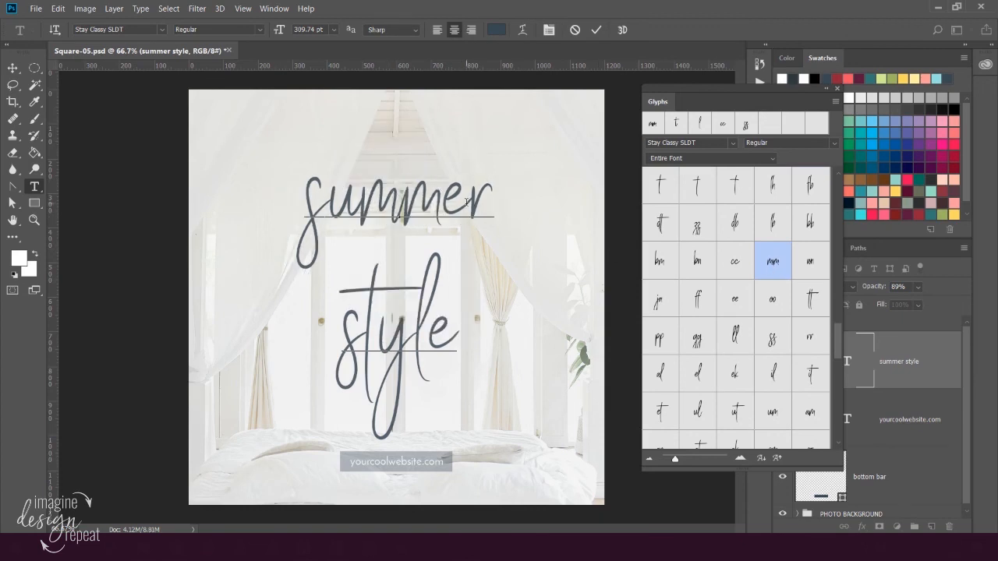
{"action": "left_click", "coordinate": [596, 30]}
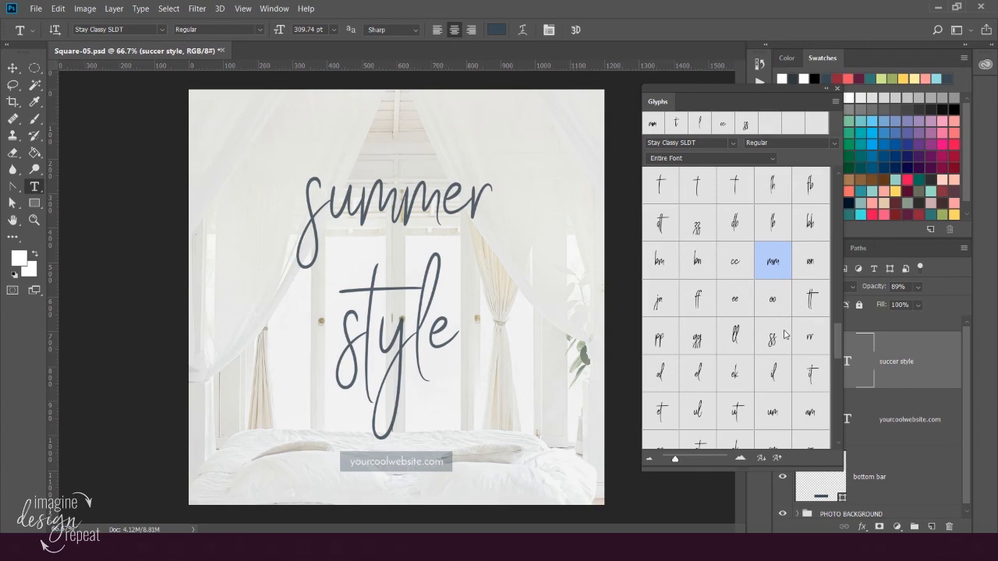
{"action": "key", "text": "v"}
{"action": "left_click", "coordinate": [134, 247]}
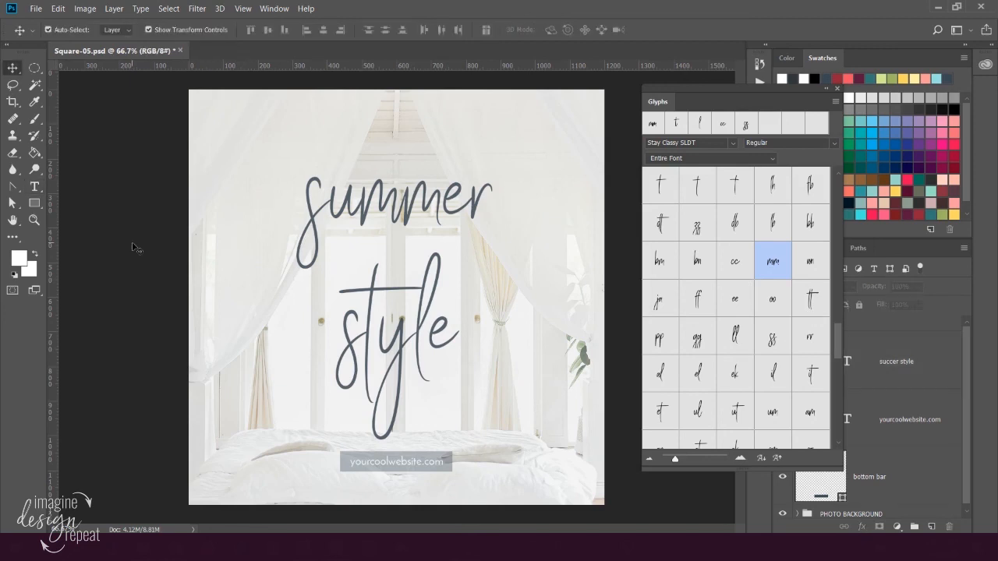